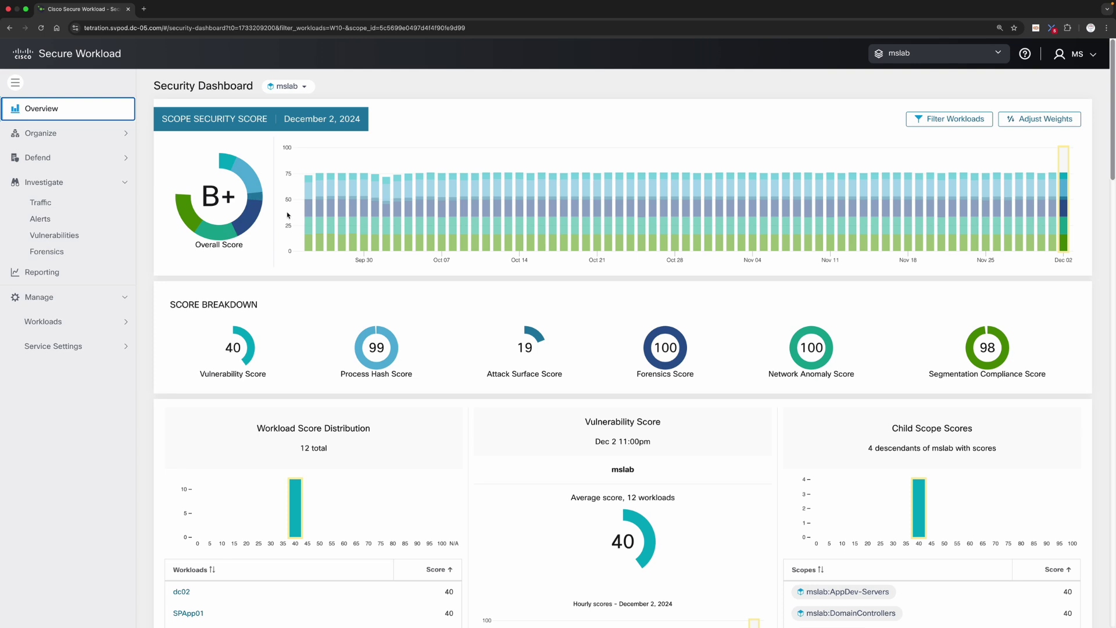
Select the October 2, 2024 scores and view the Attack Surface Score breakdown and its help.
click(387, 218)
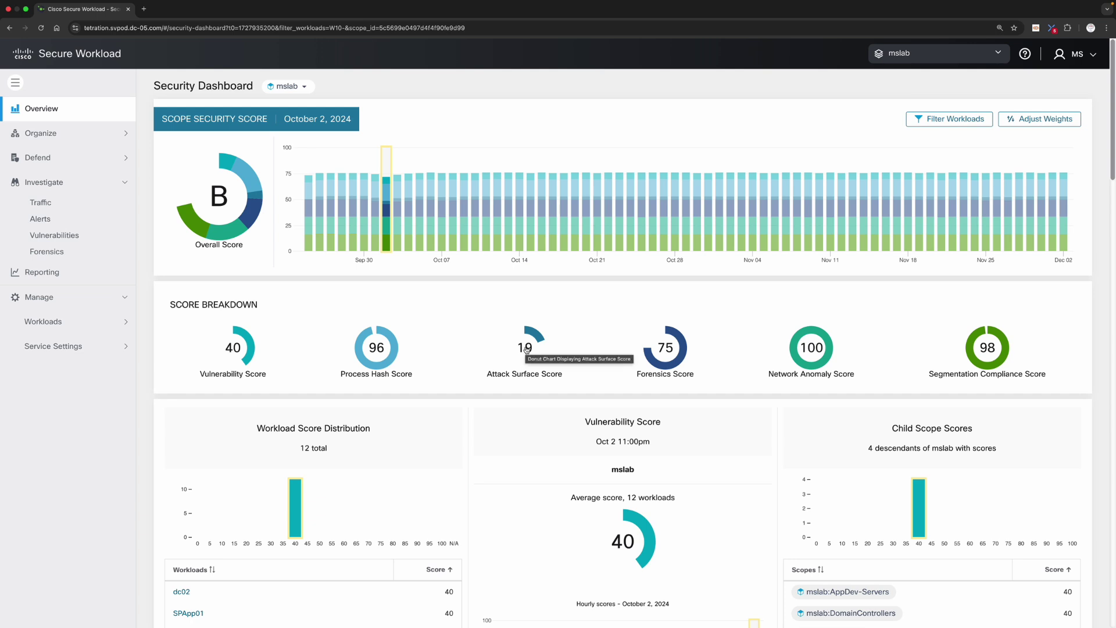
click(526, 348)
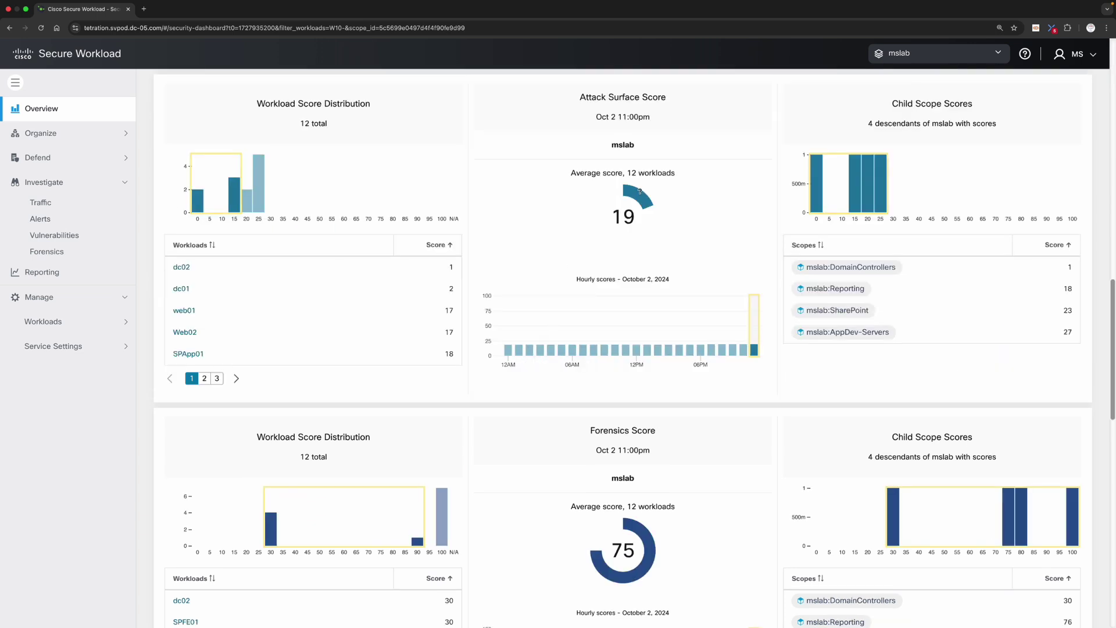
click(639, 200)
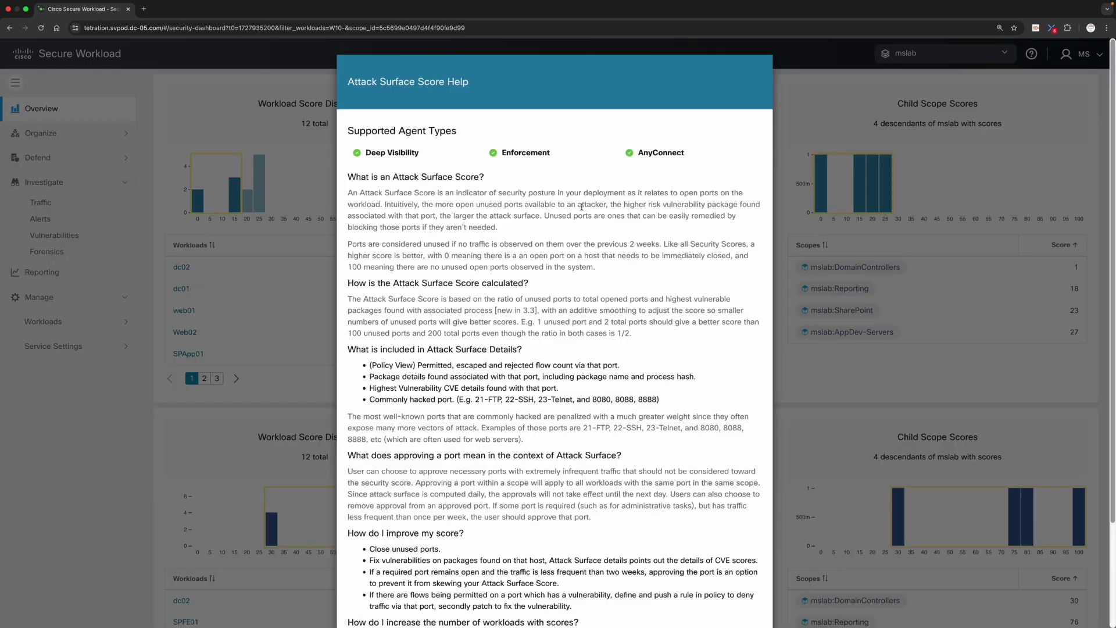
click(782, 278)
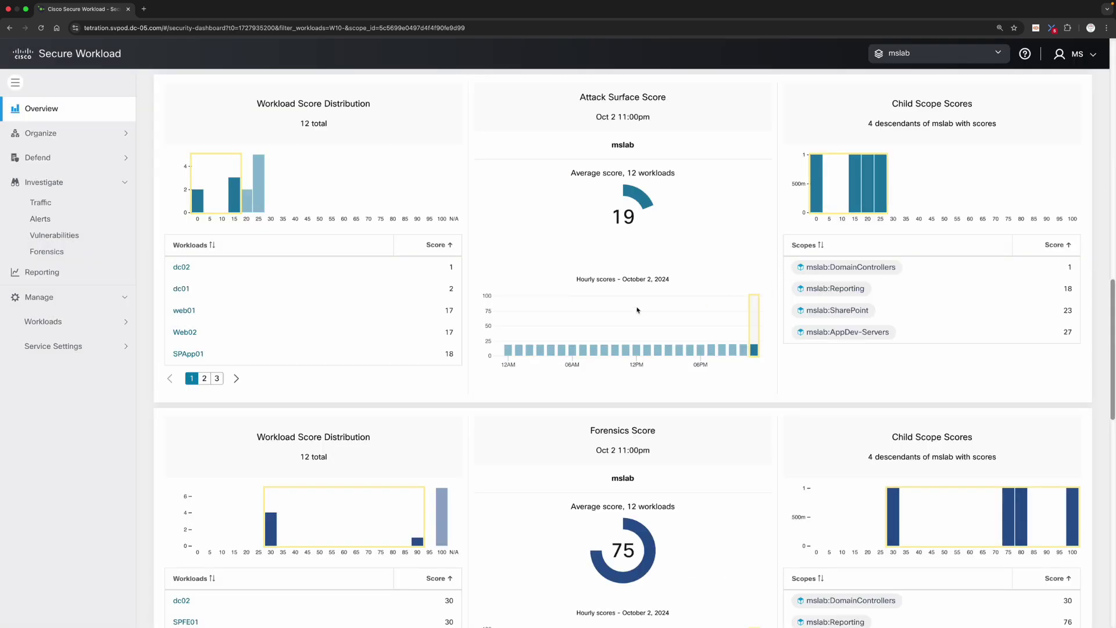
click(181, 267)
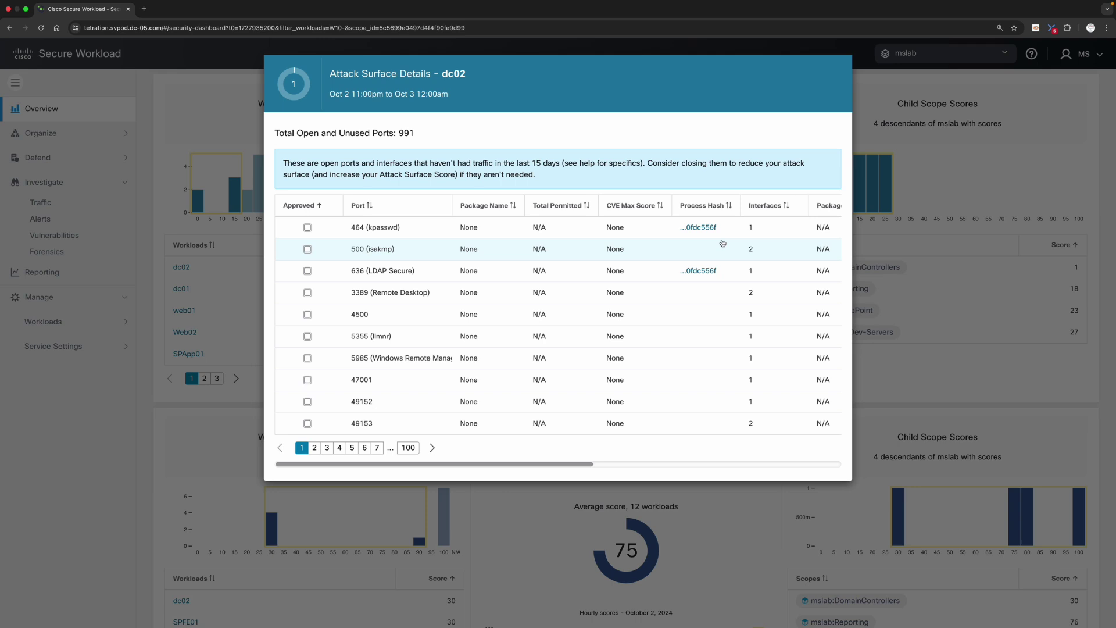
scroll(722, 243, right, 5)
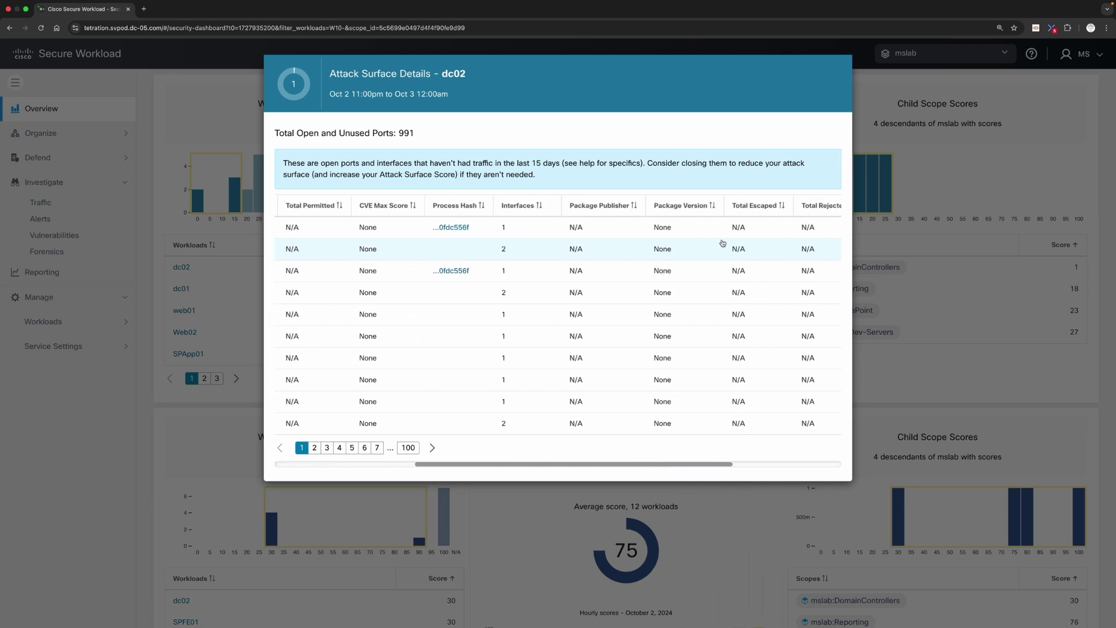
scroll(723, 243, right, 5)
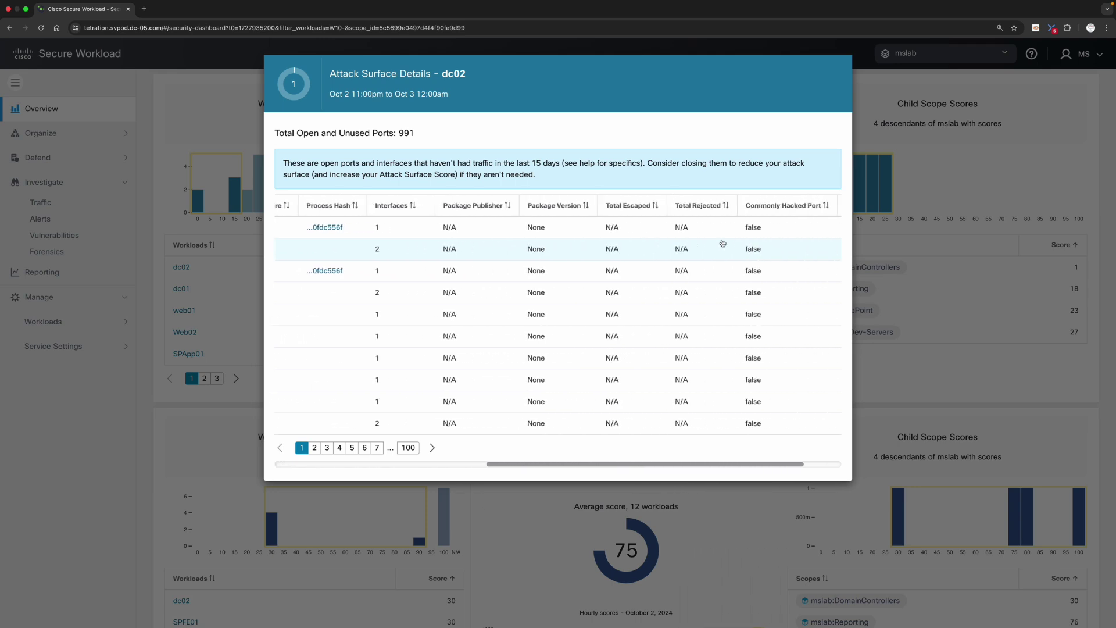
click(937, 197)
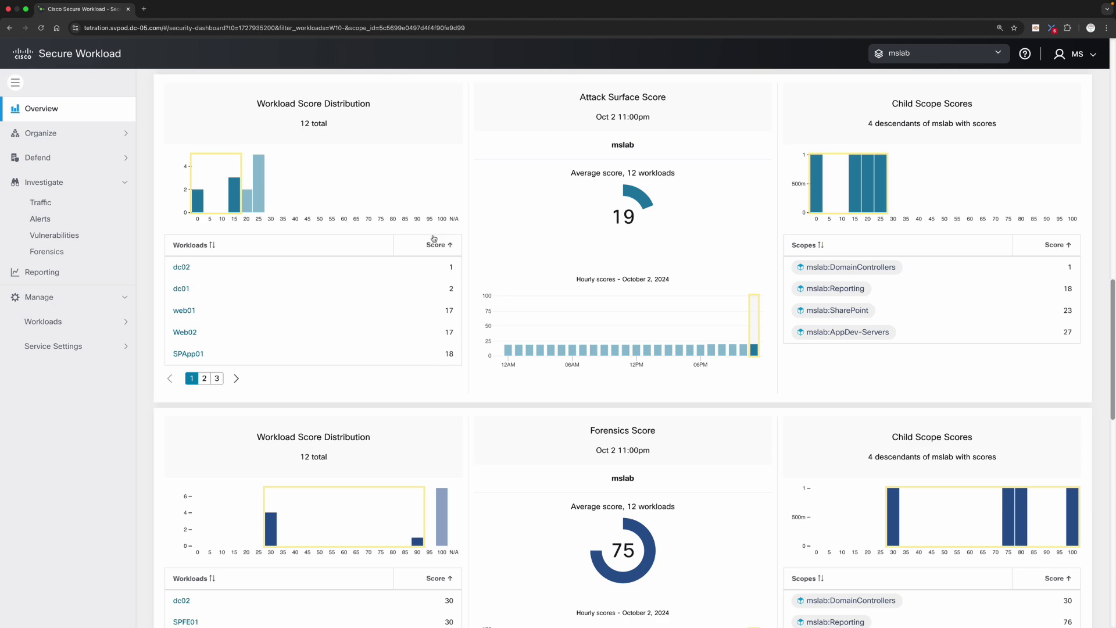
Open Investigate > Vulnerabilities and scroll across the 2641 CVEs' risk score columns.
scroll(284, 218, up, 15)
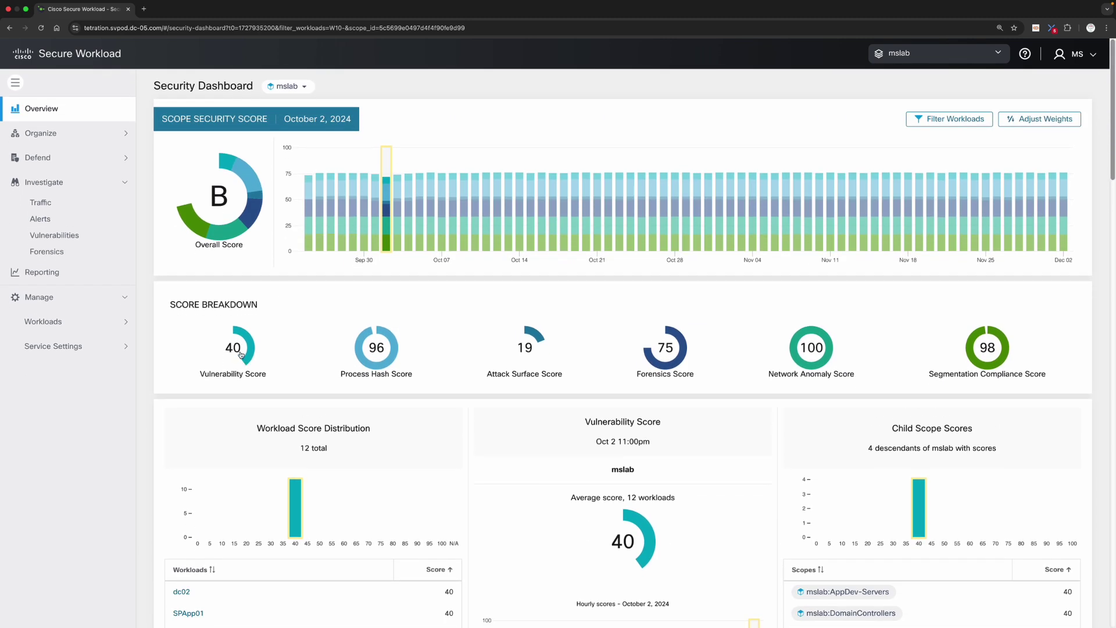
scroll(241, 356, down, 6)
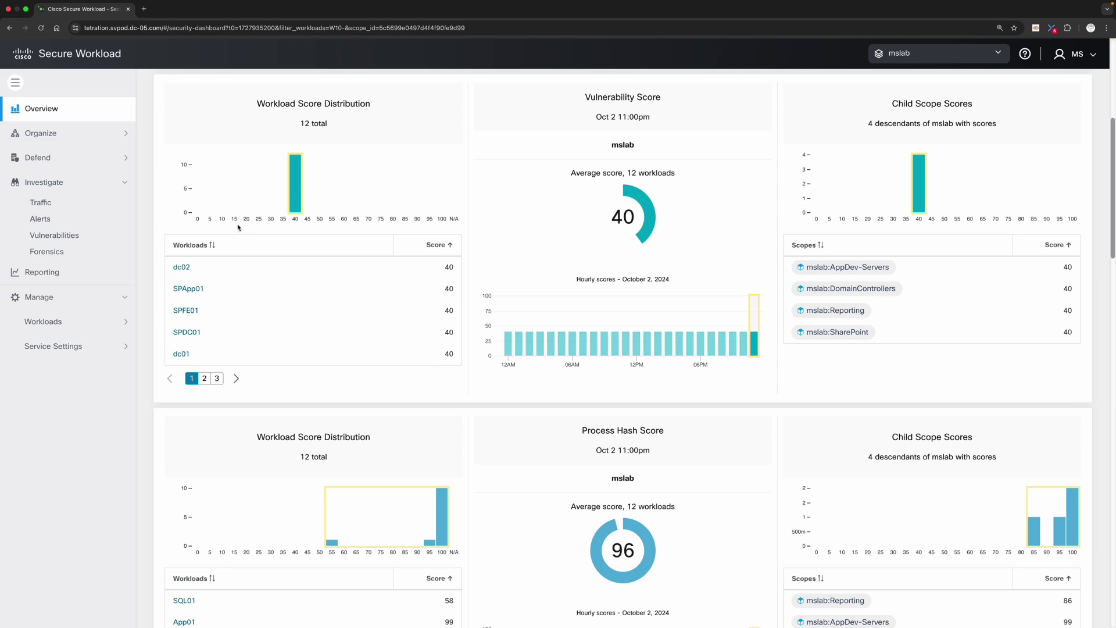
click(59, 240)
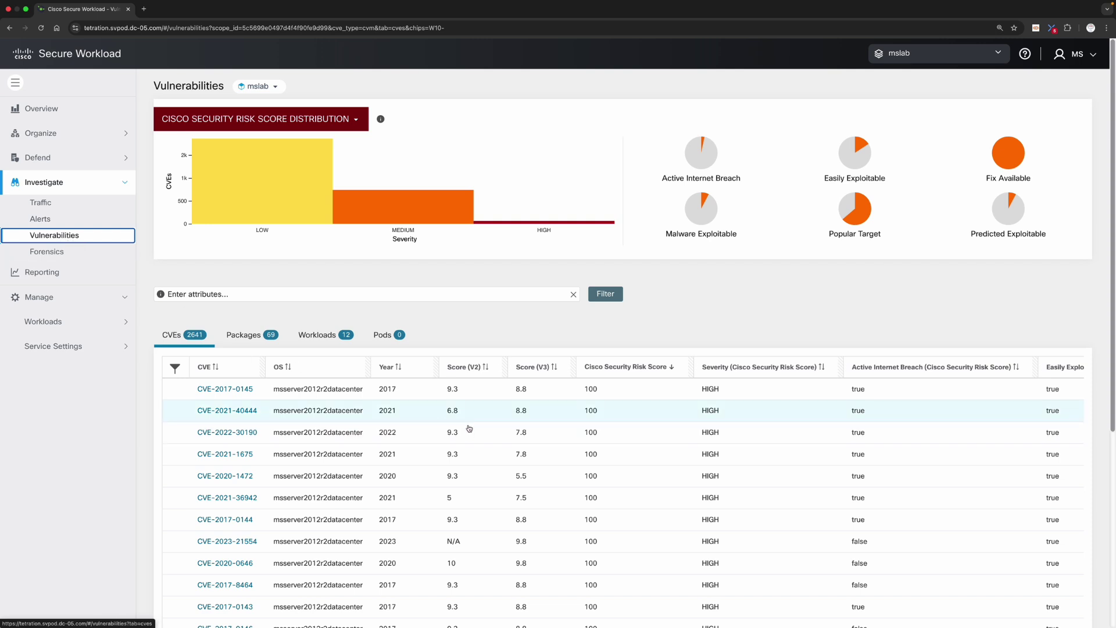
scroll(510, 445, right, 2)
scroll(510, 446, right, 5)
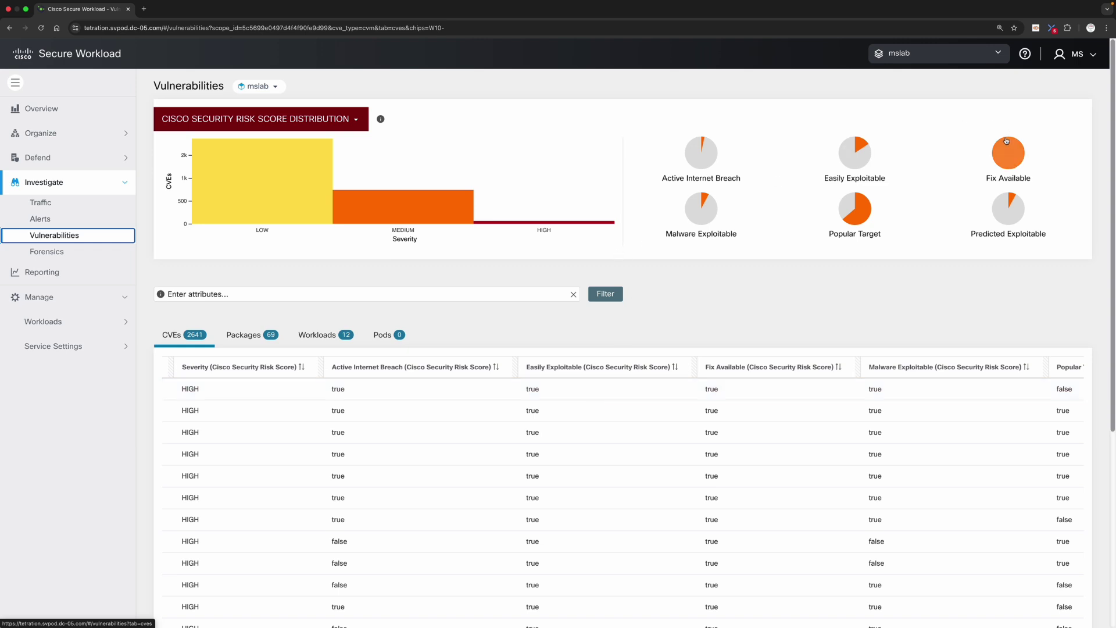
mouse_move(1005, 149)
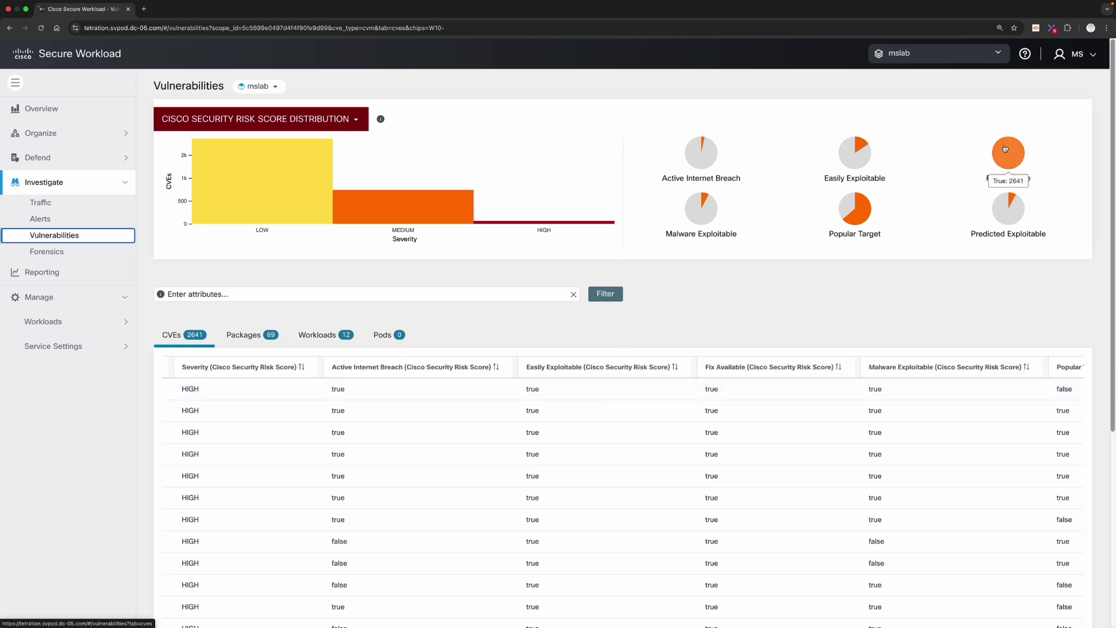
click(76, 140)
Review the AppDev-Servers, DeveloperWorkstations, DomainControllers, SharePoint and TetrationMS scopes, ending on SharePoint.
click(69, 153)
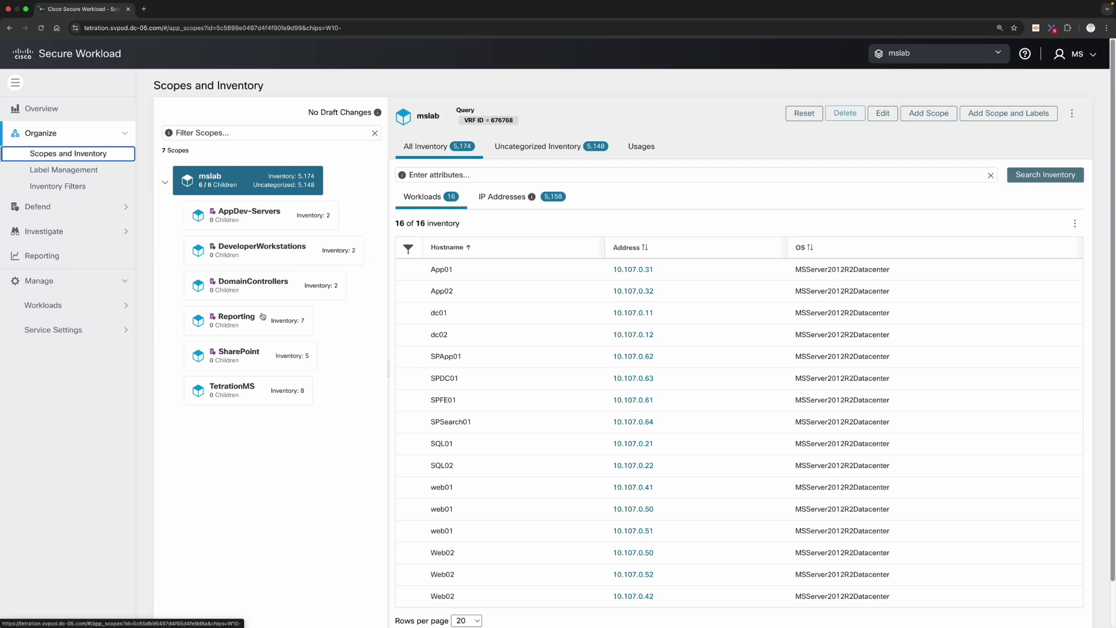
click(246, 226)
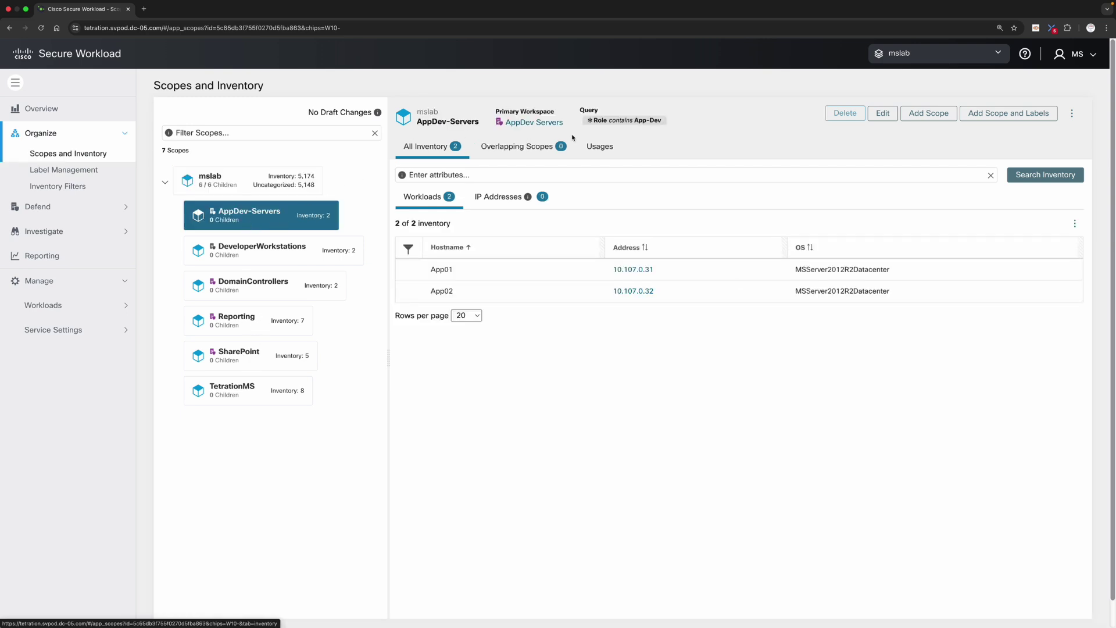
drag(600, 122, 654, 121)
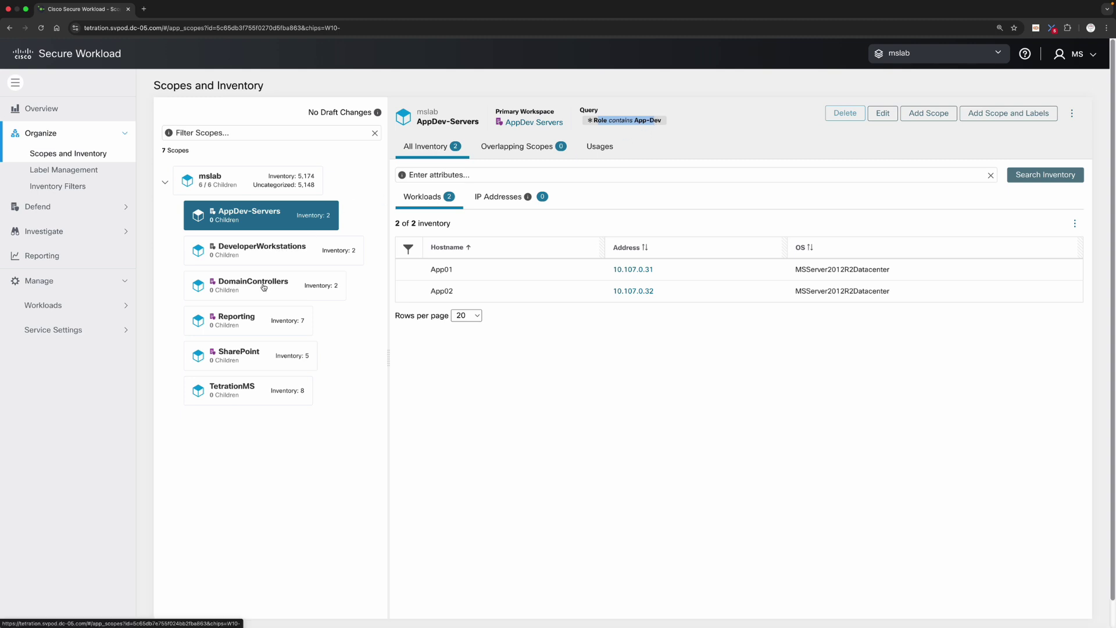
click(275, 252)
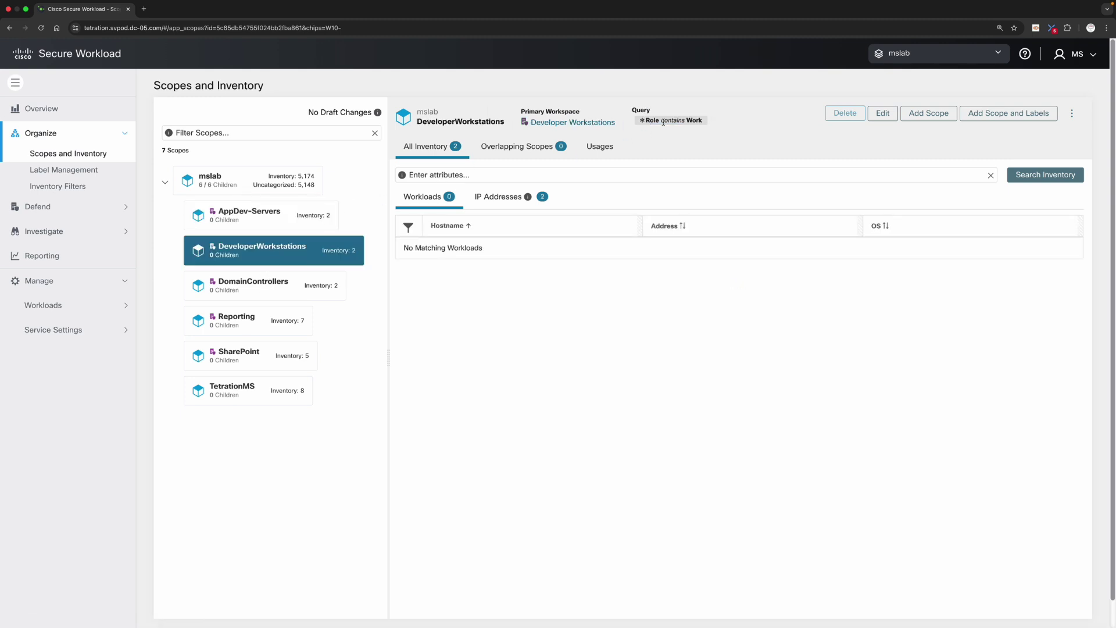
drag(643, 121, 681, 134)
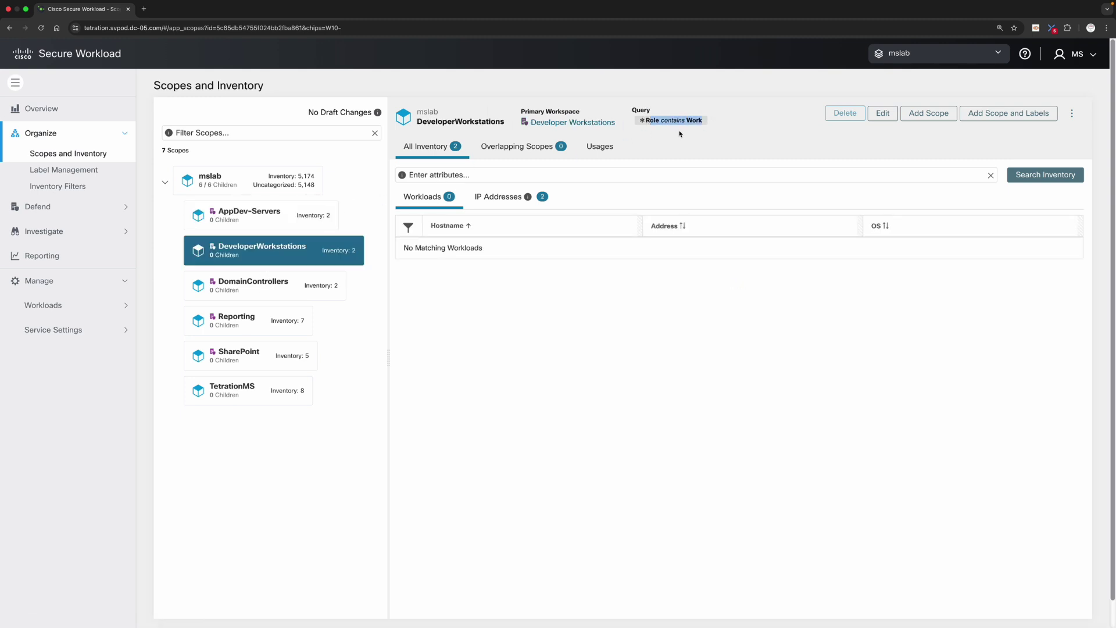
click(262, 291)
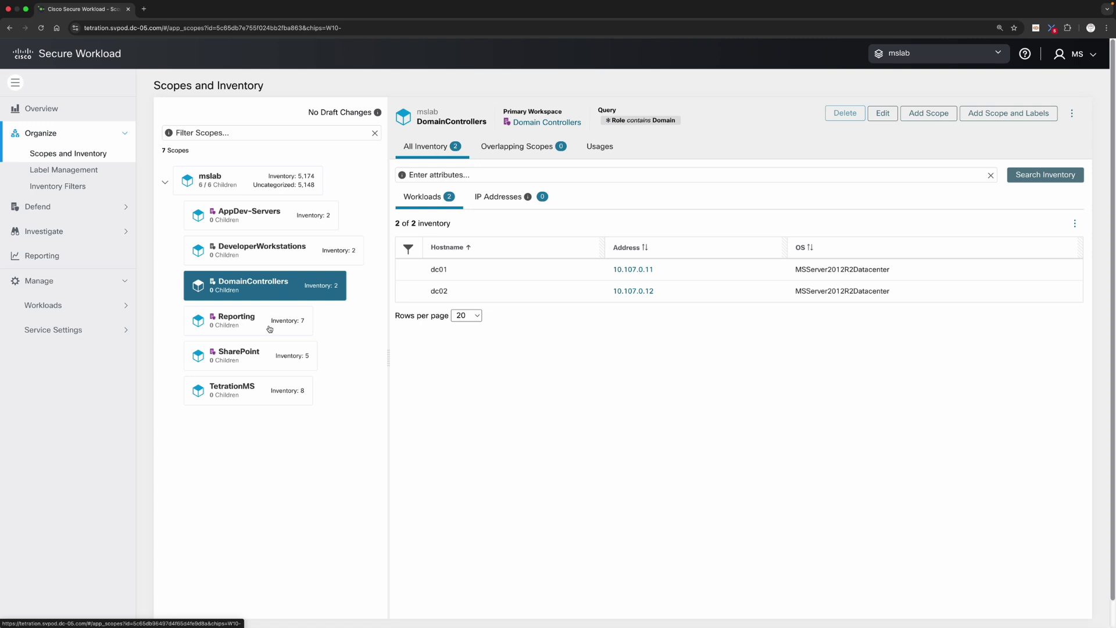
click(258, 357)
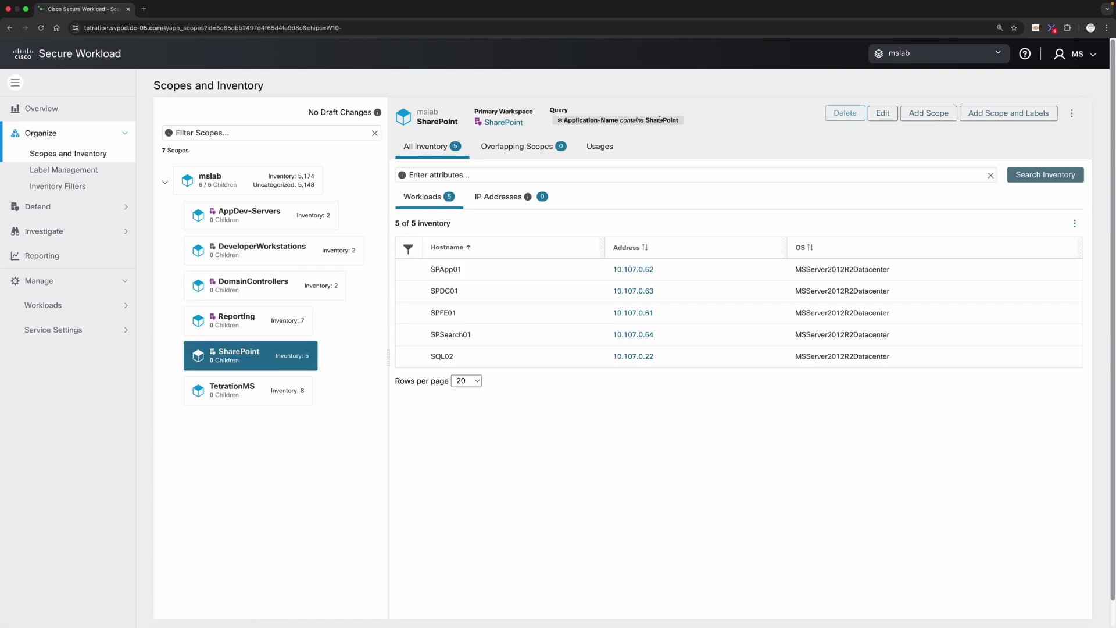
click(224, 388)
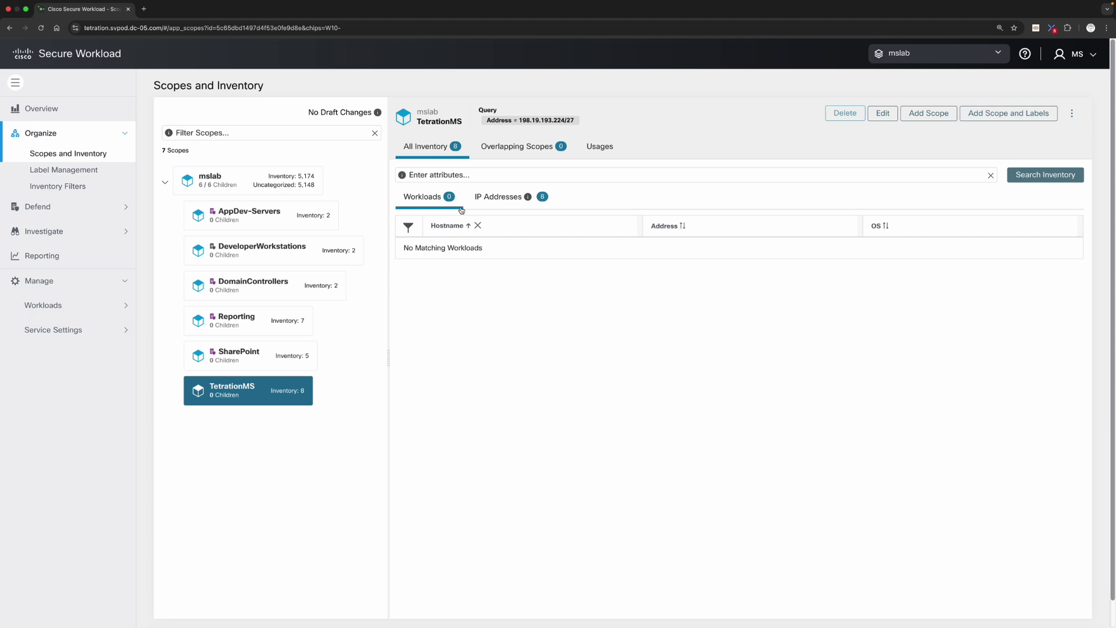
click(261, 365)
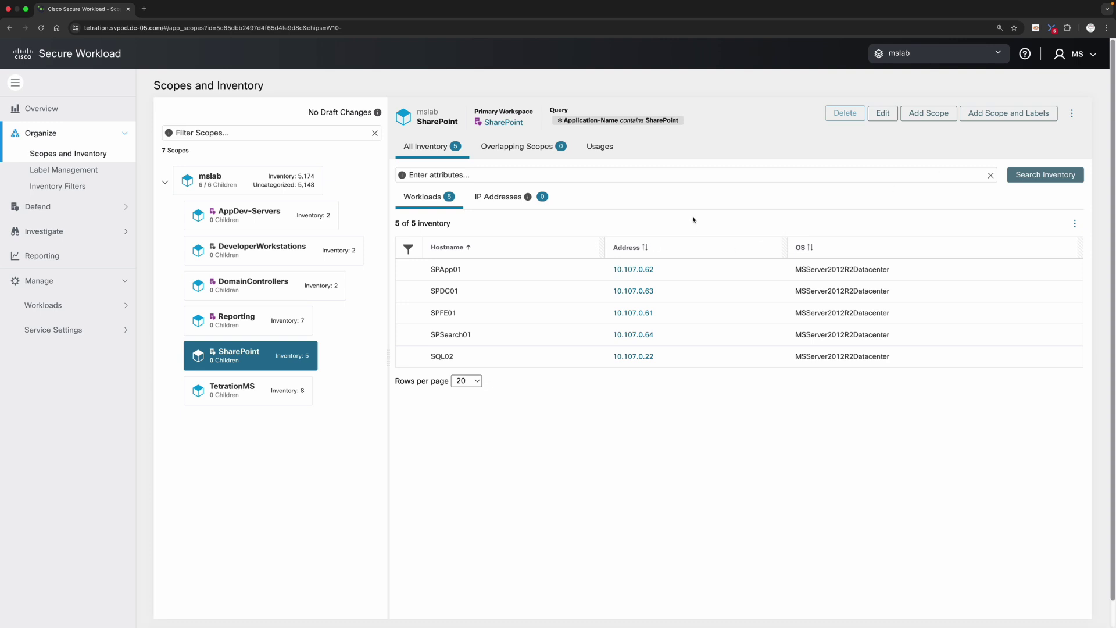
Open the full SharePoint scope details and the workload profile for 10.107.0.62.
click(1070, 116)
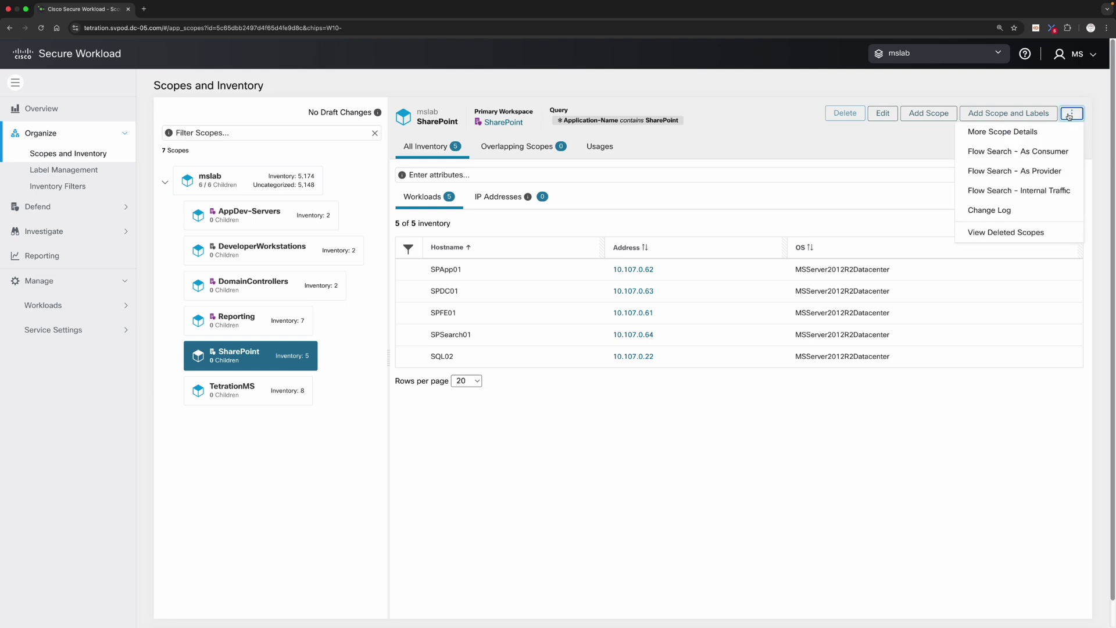
click(1038, 140)
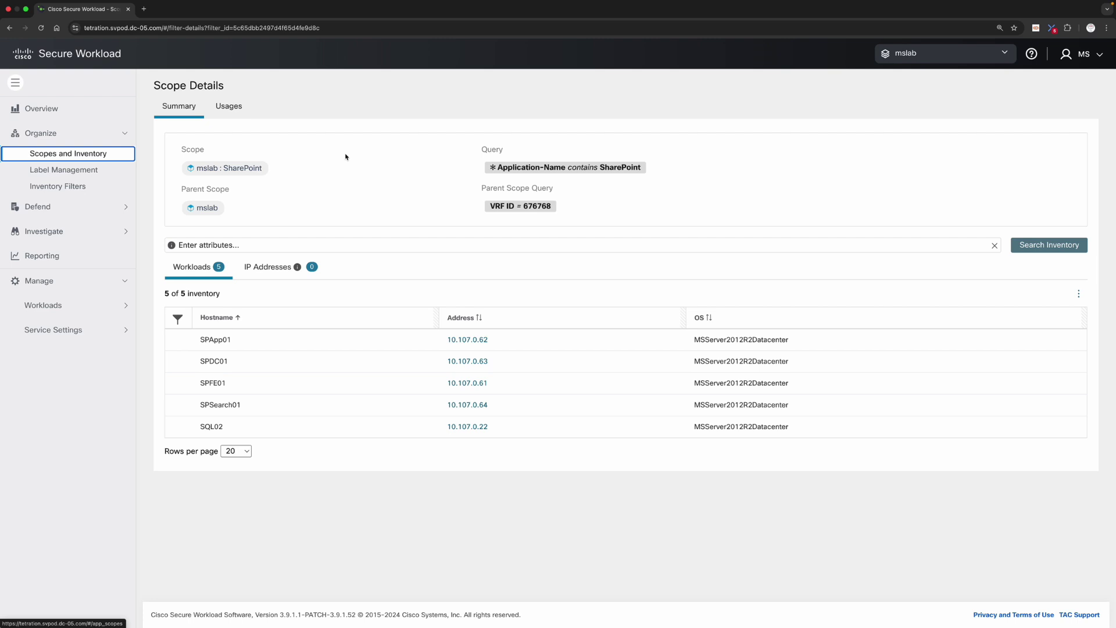
click(478, 342)
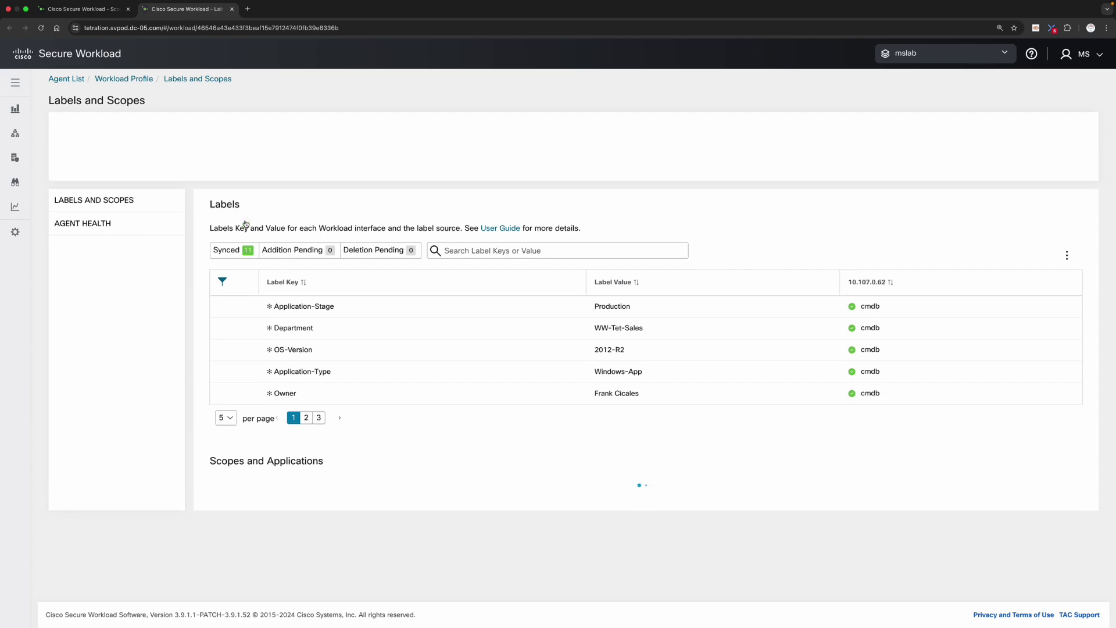
Show Agent Health and the 36 long-lived processes, scrolling to their hash columns.
scroll(99, 175, down, 2)
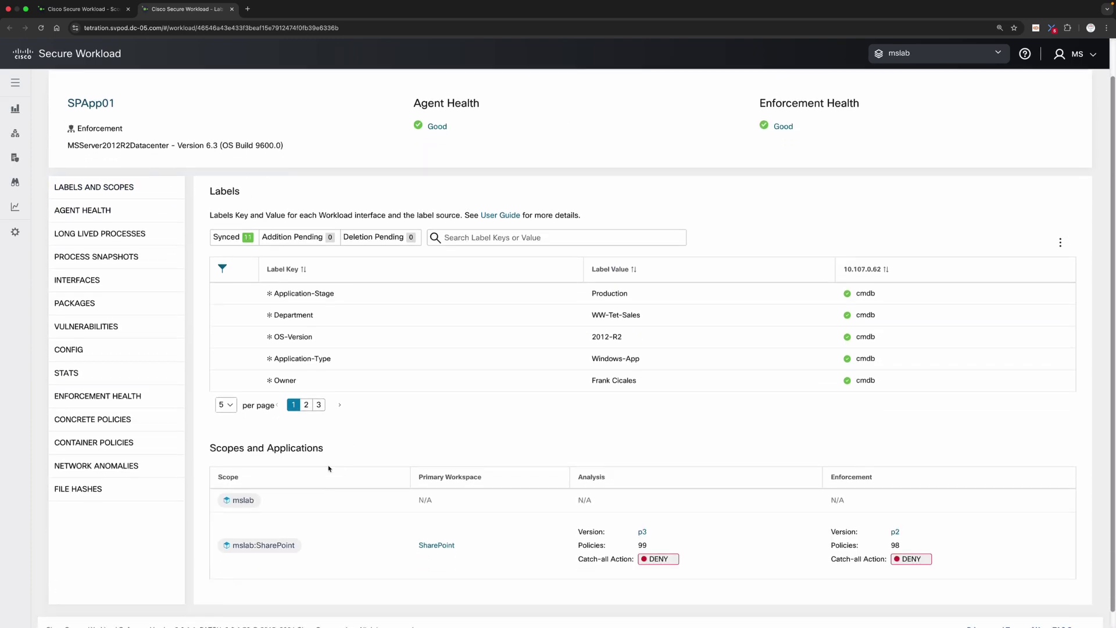
click(93, 198)
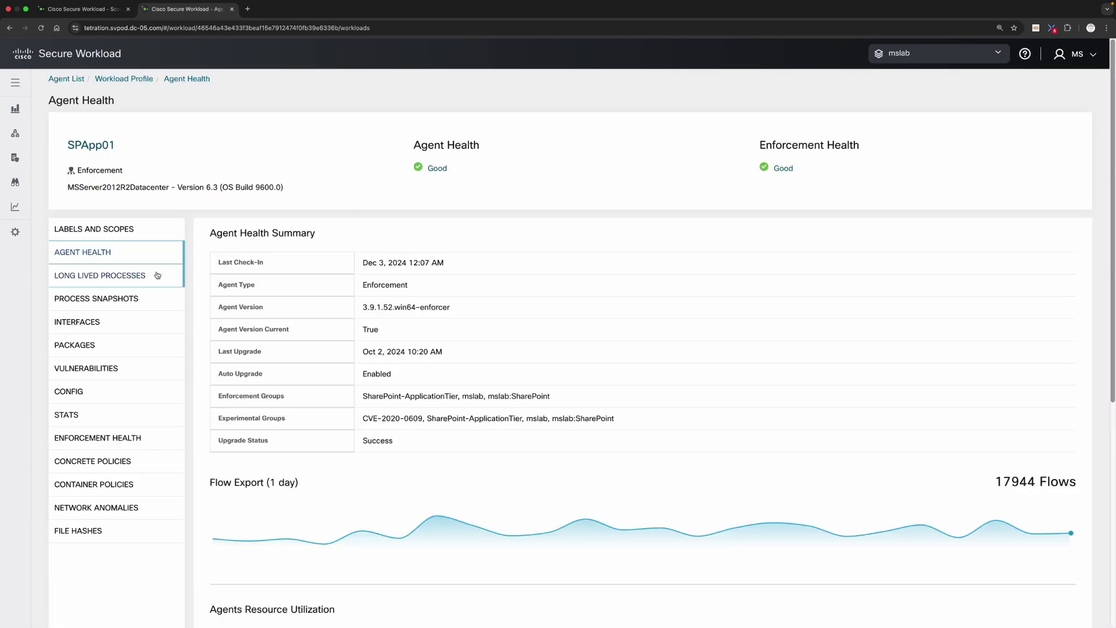
click(108, 286)
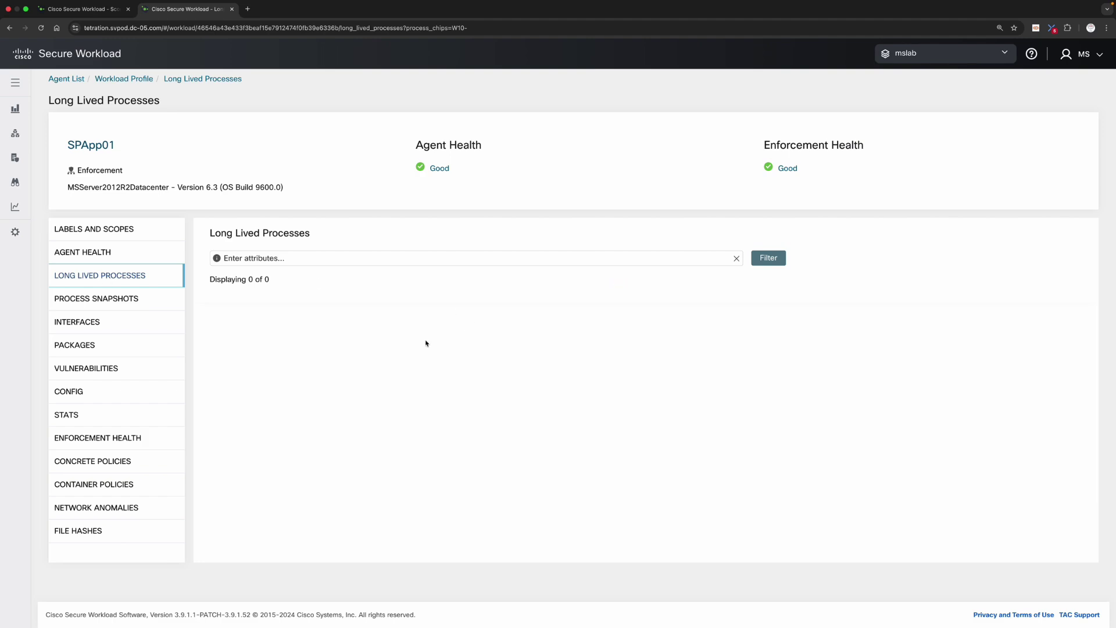
scroll(427, 344, right, 4)
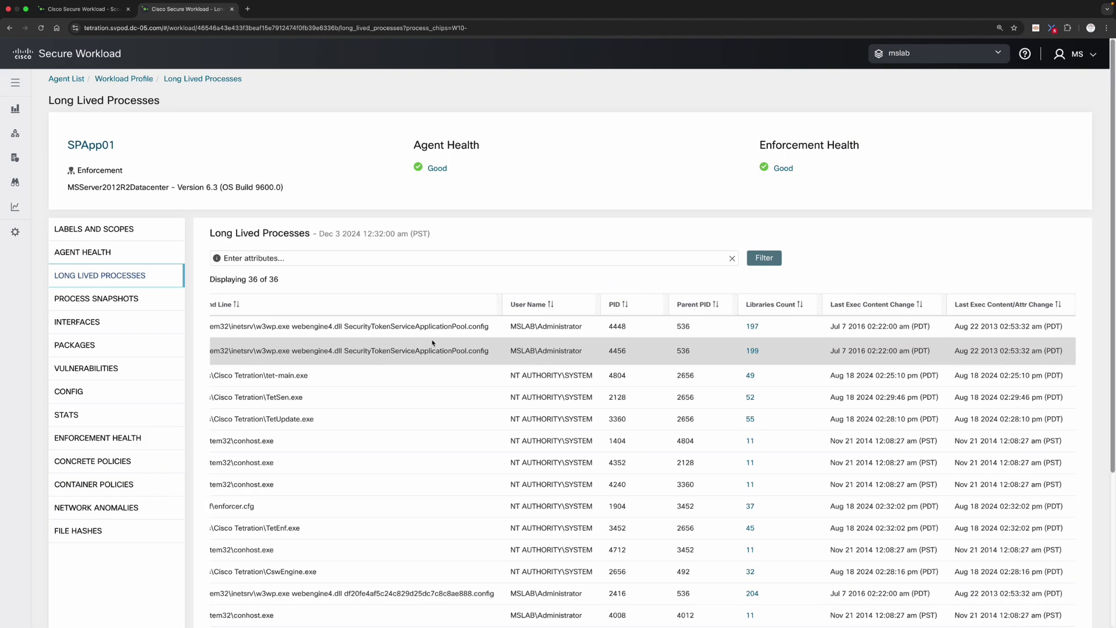
scroll(760, 348, right, 10)
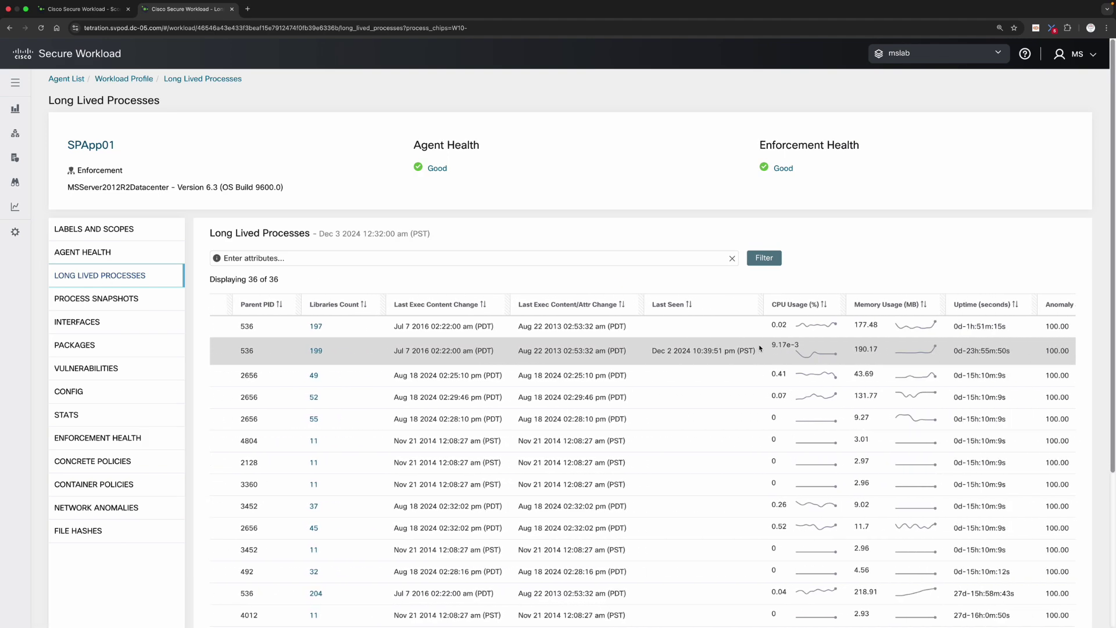
scroll(832, 361, right, 4)
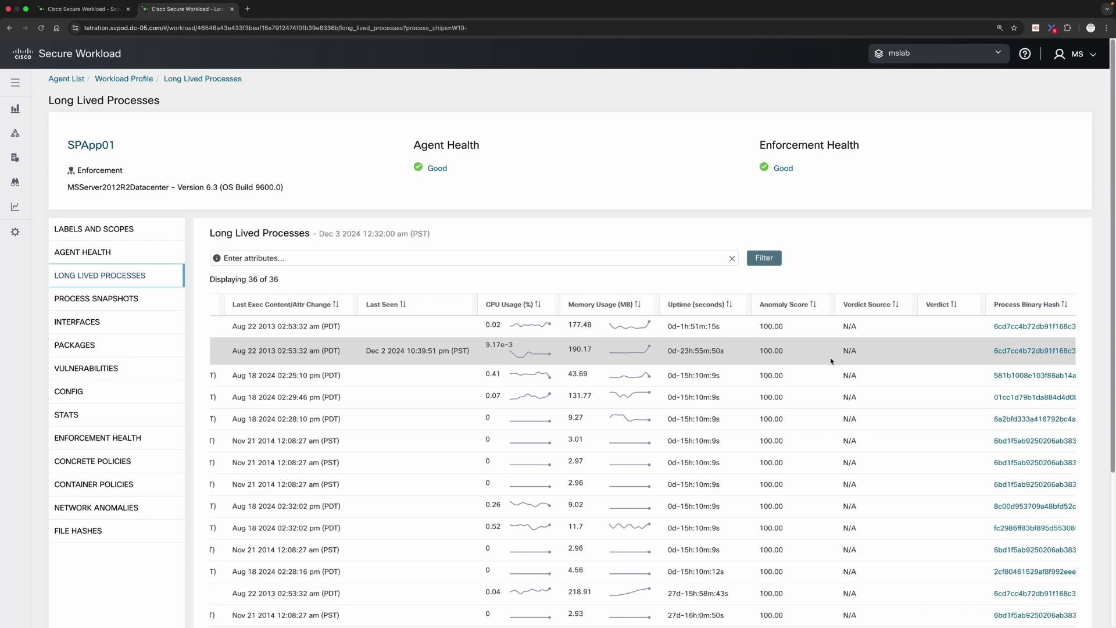
Replay SPApp01's process snapshot and review its agent config and overhead stats.
click(100, 303)
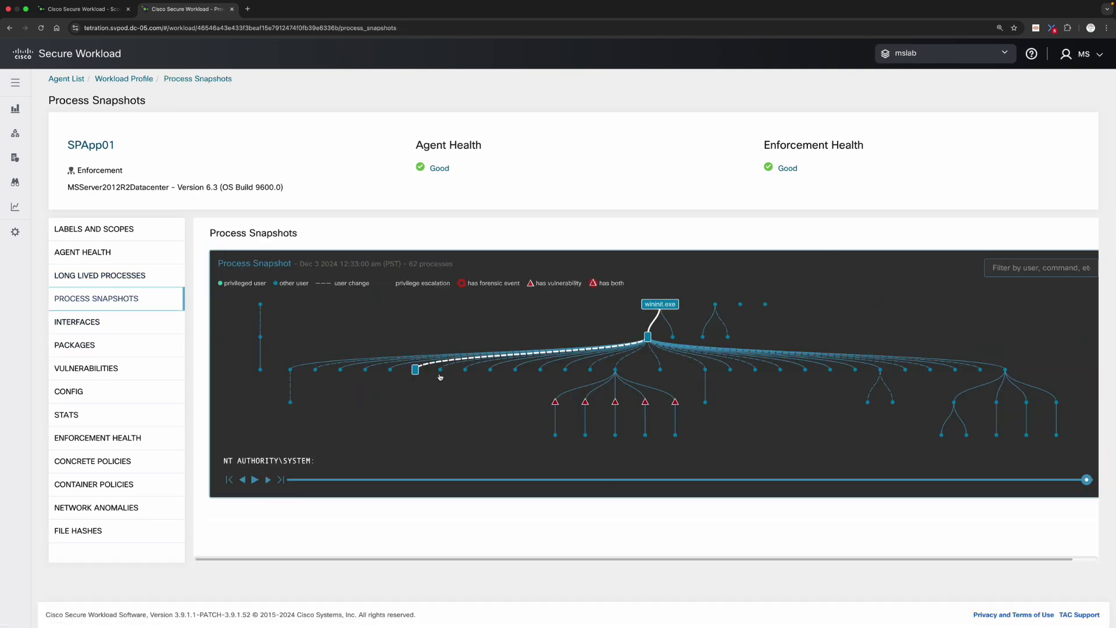
click(254, 480)
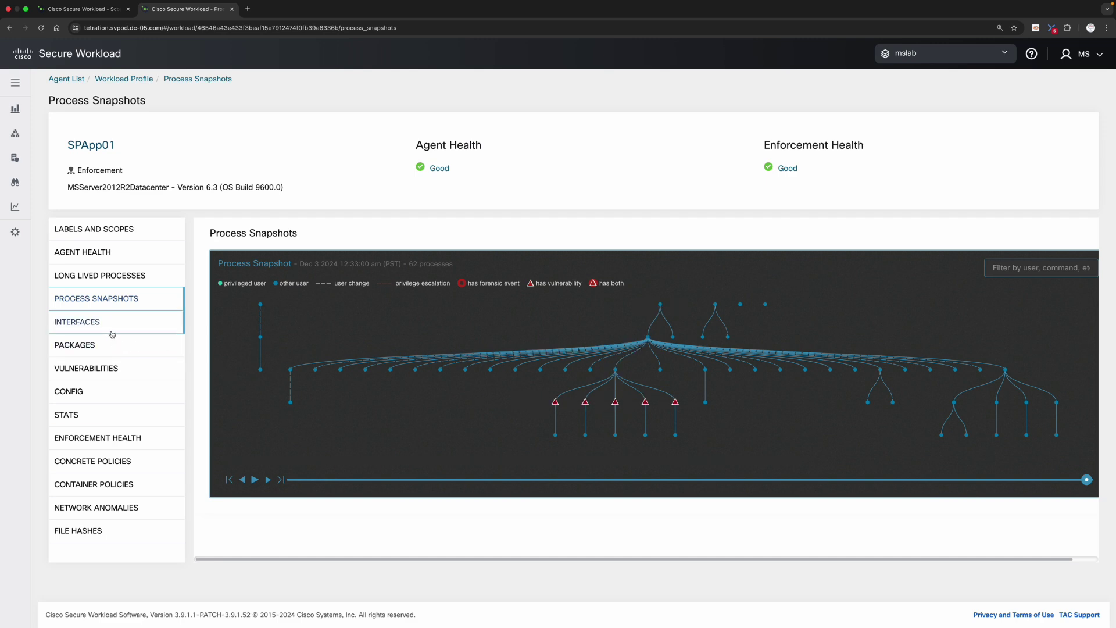
click(101, 394)
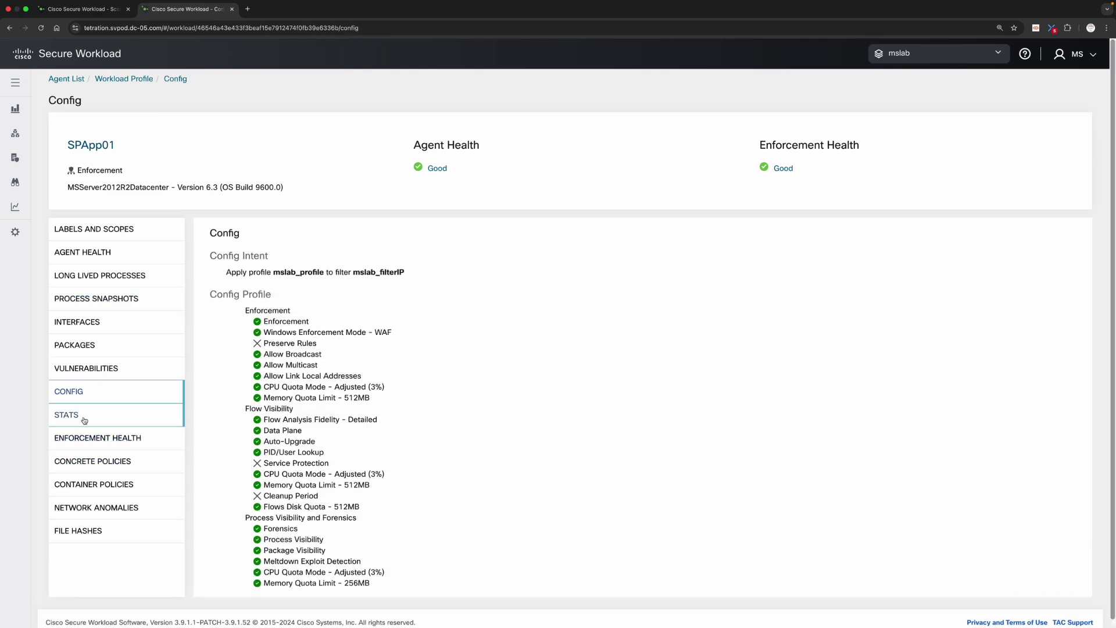
click(84, 419)
scroll(347, 448, down, 2)
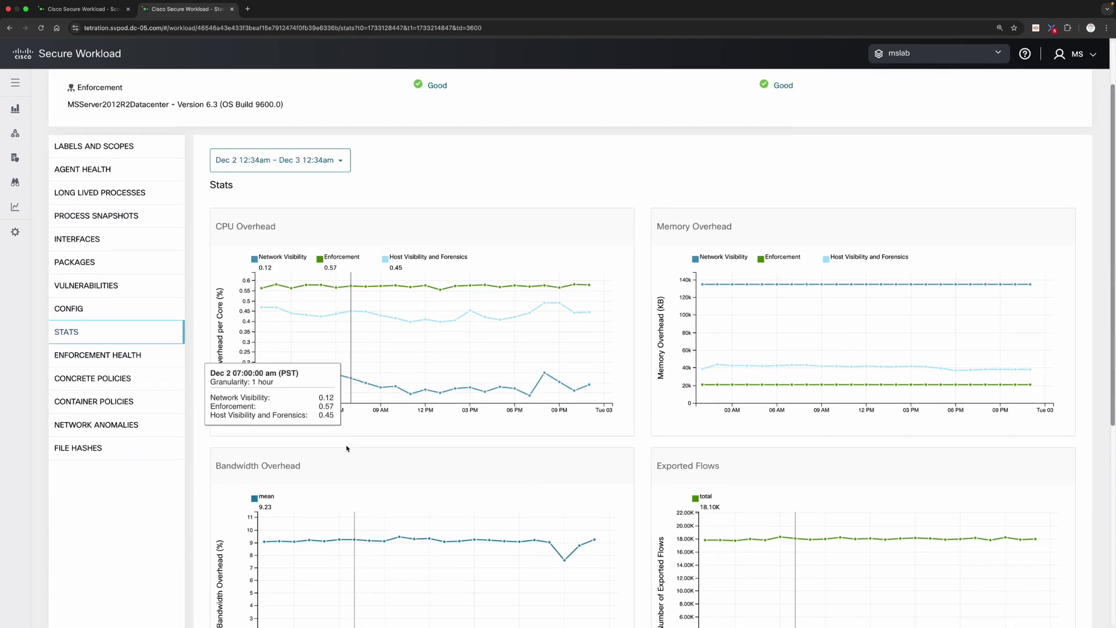
scroll(348, 448, down, 2)
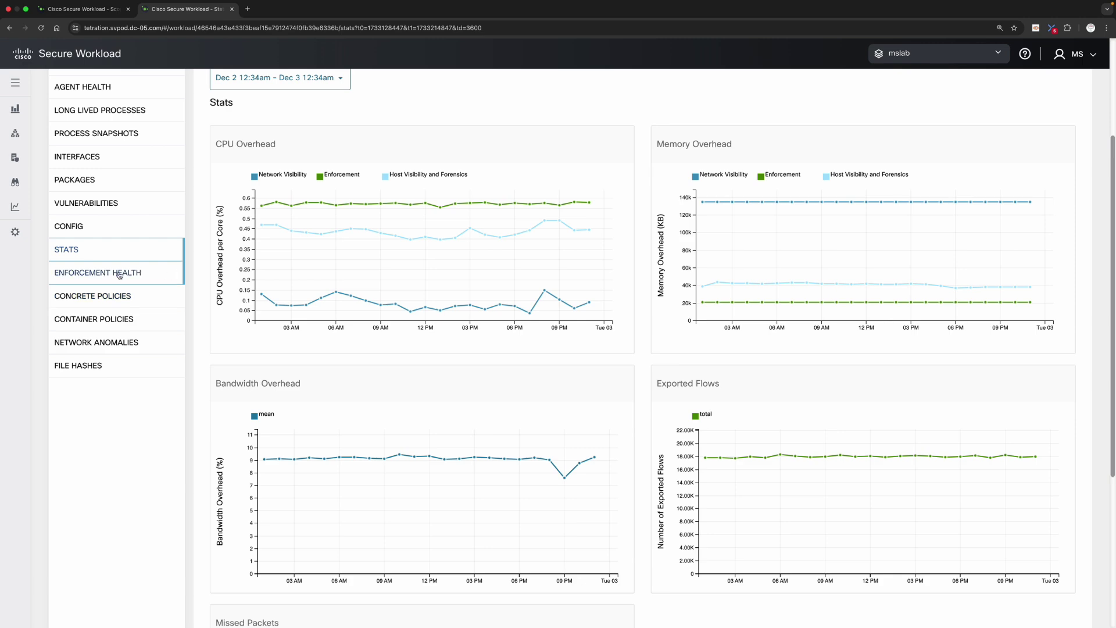
Expand SPApp01's first concrete policy, then close the profile to return to scope details.
click(111, 300)
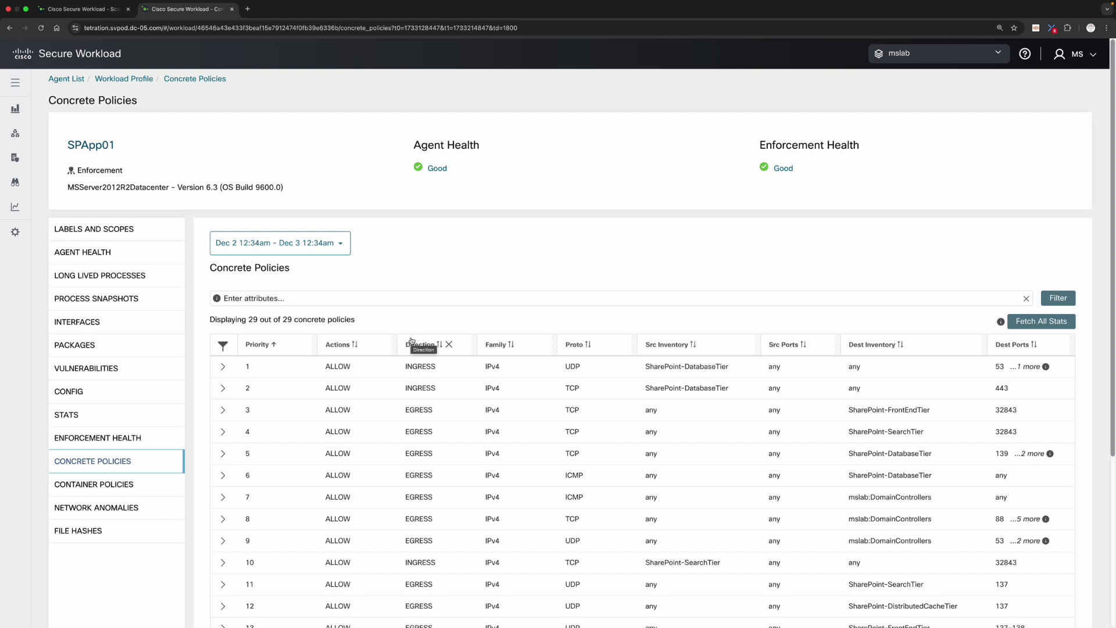
scroll(411, 343, down, 1)
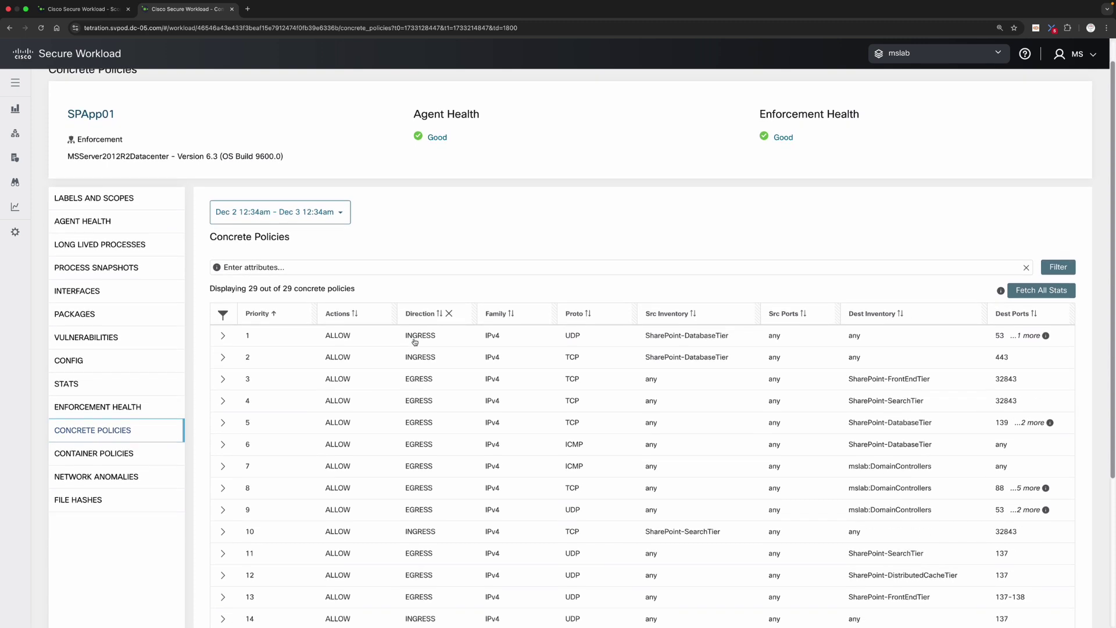
click(222, 336)
scroll(494, 444, down, 3)
scroll(492, 447, down, 2)
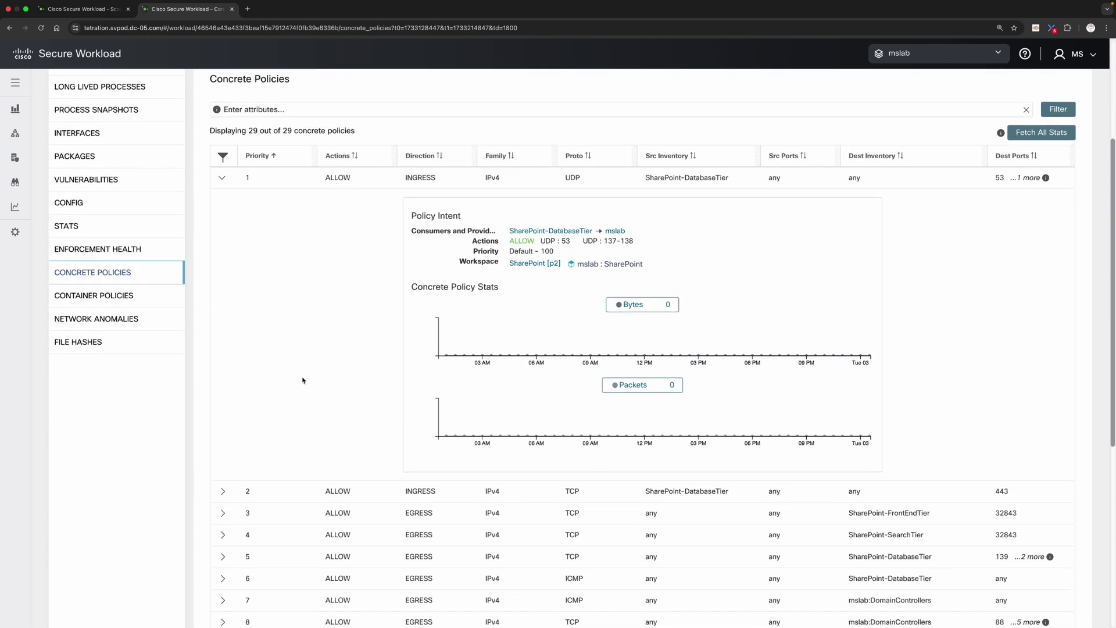
scroll(301, 376, up, 6)
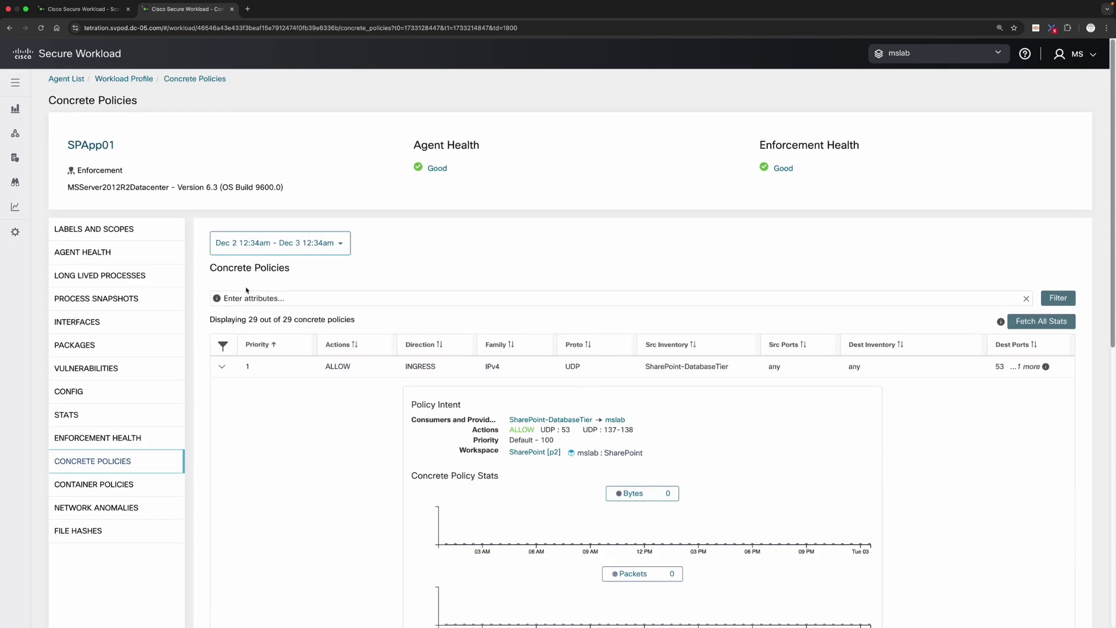
click(232, 8)
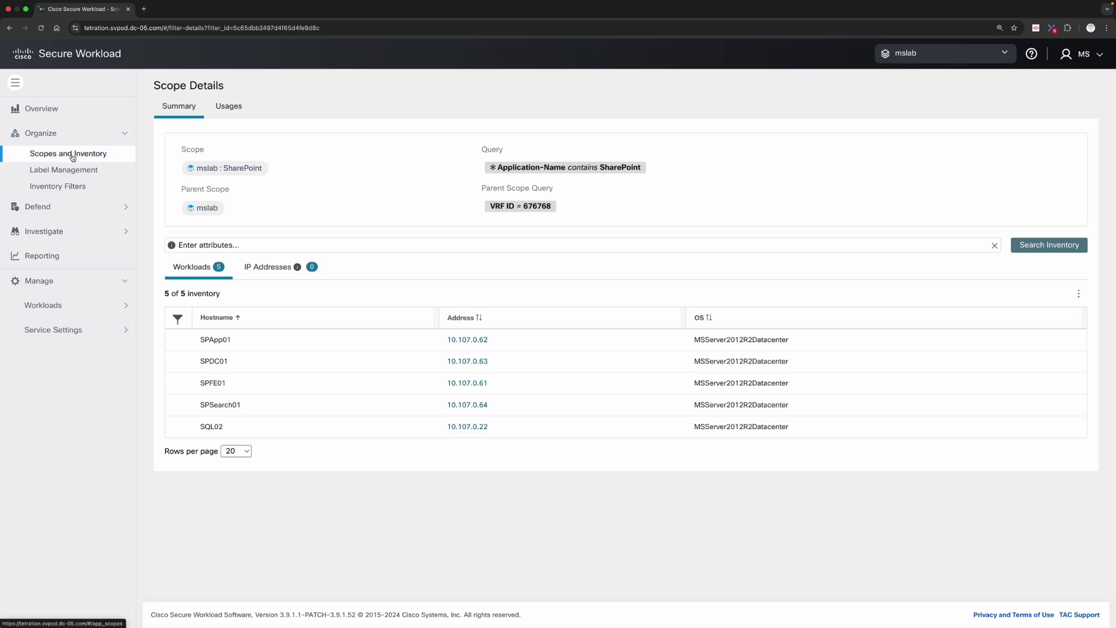
click(65, 207)
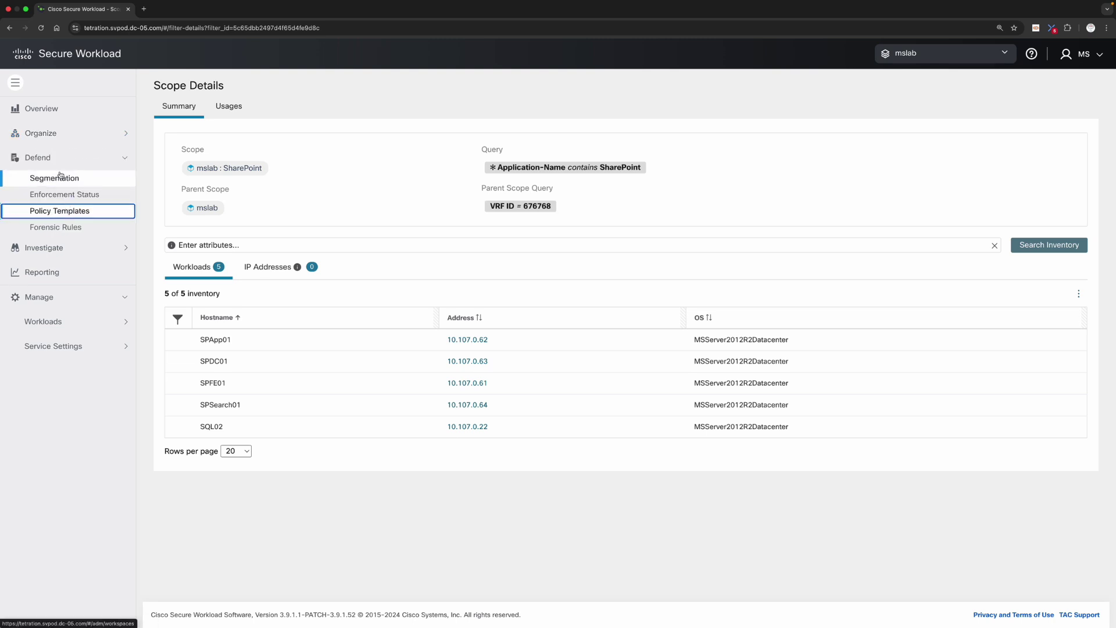
Open Defend > Segmentation and manage the Domain Controllers workspace's 124 policies.
click(61, 177)
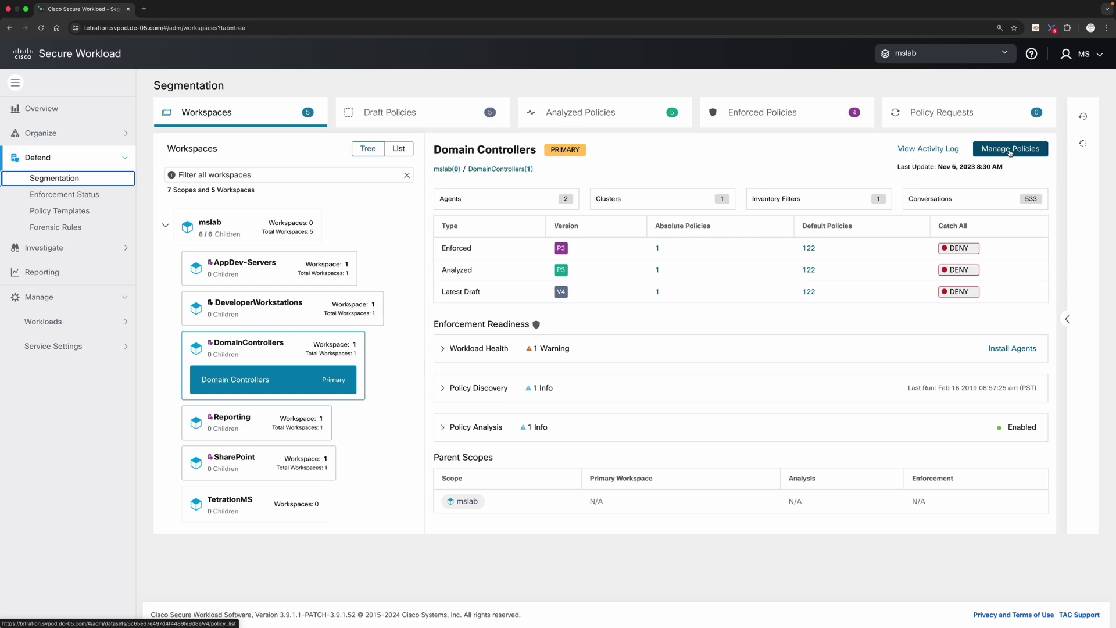
click(1010, 150)
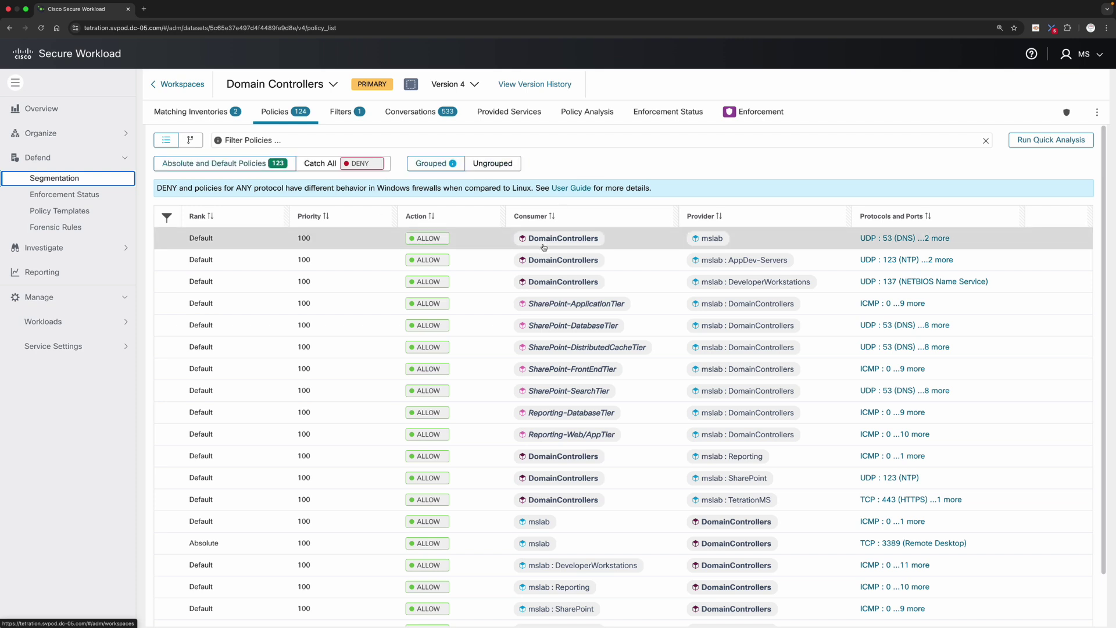
In the policy graph, list DomainControllers workloads and open the SharePoint-to-DomainControllers ALLOW policy.
click(190, 140)
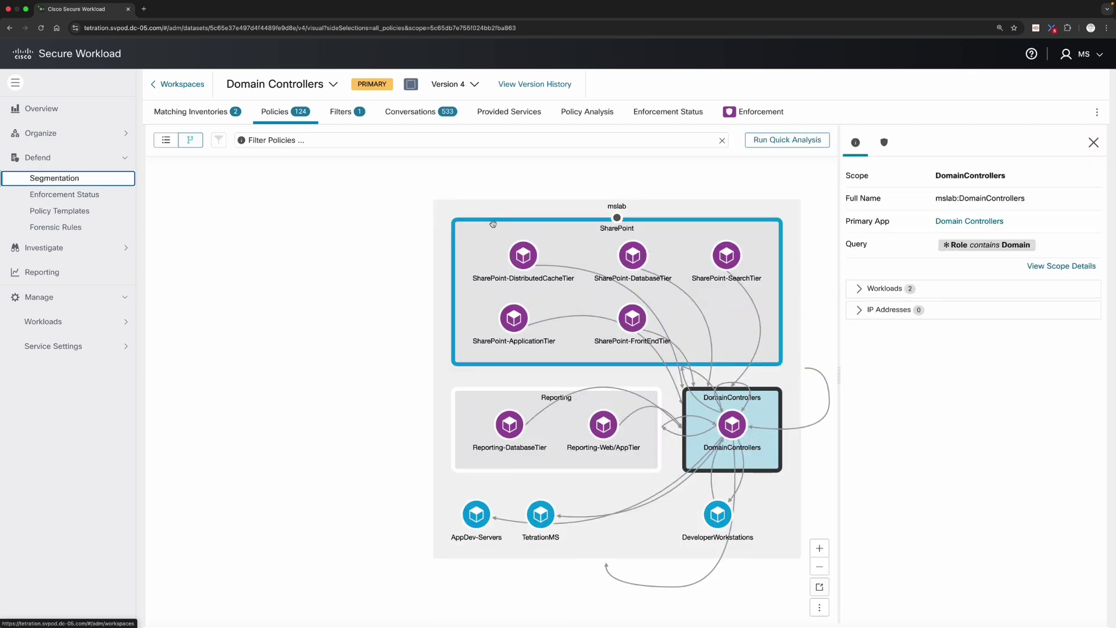
drag(493, 214, 237, 196)
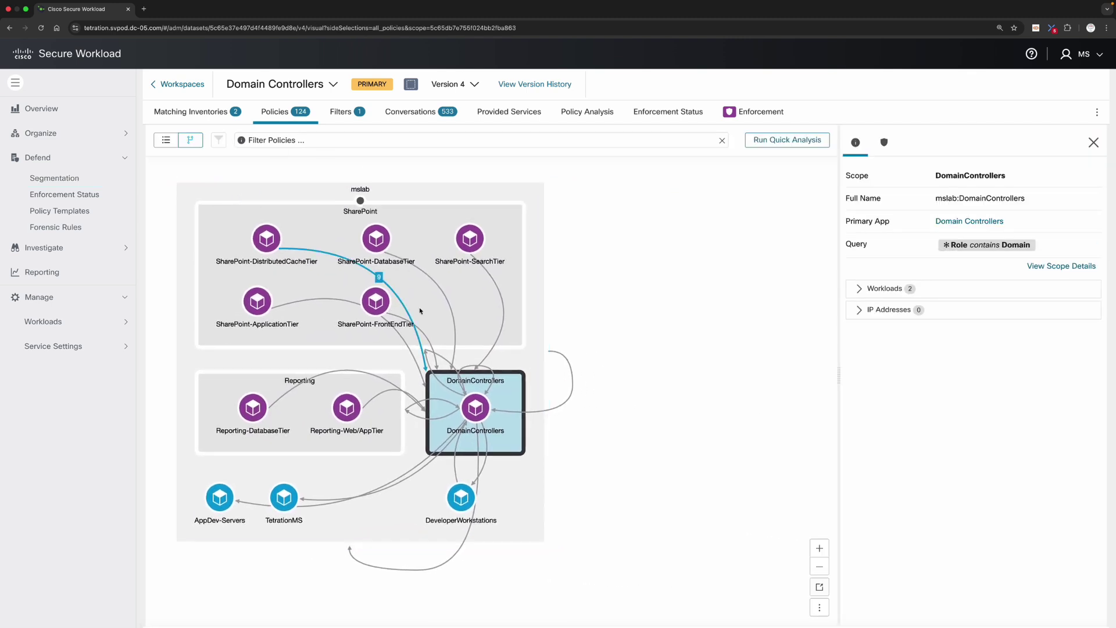
drag(473, 411, 697, 407)
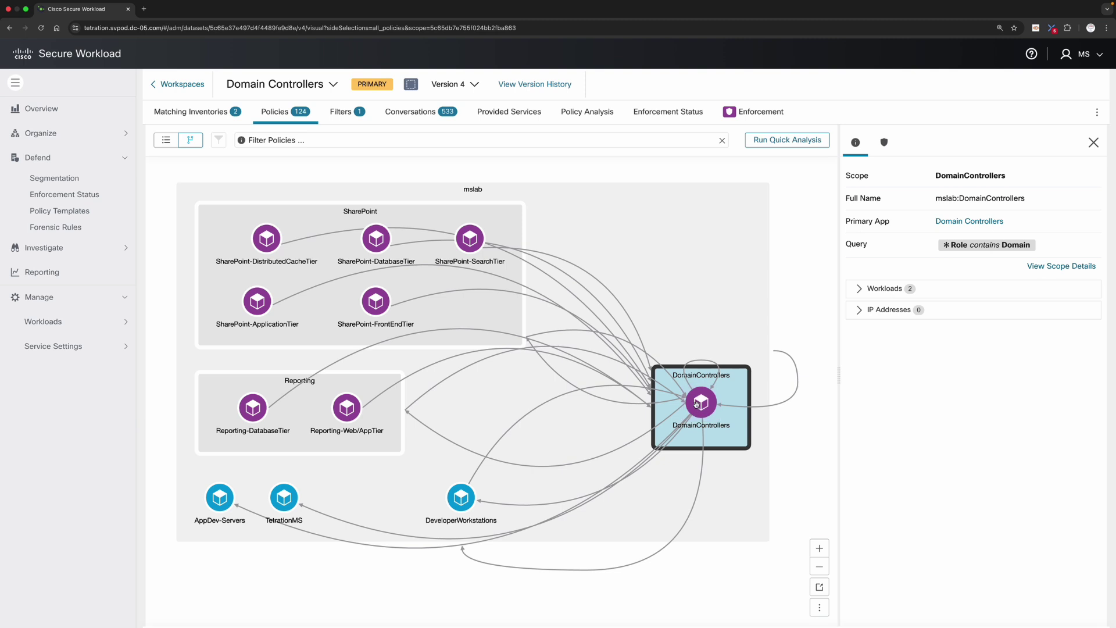
click(699, 404)
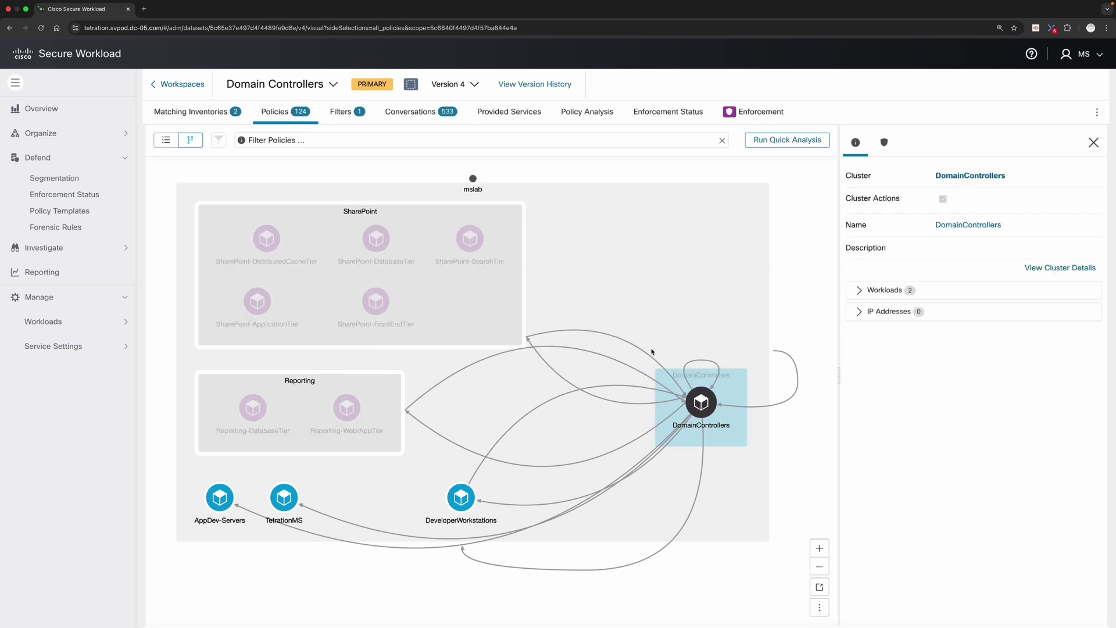
mouse_move(647, 354)
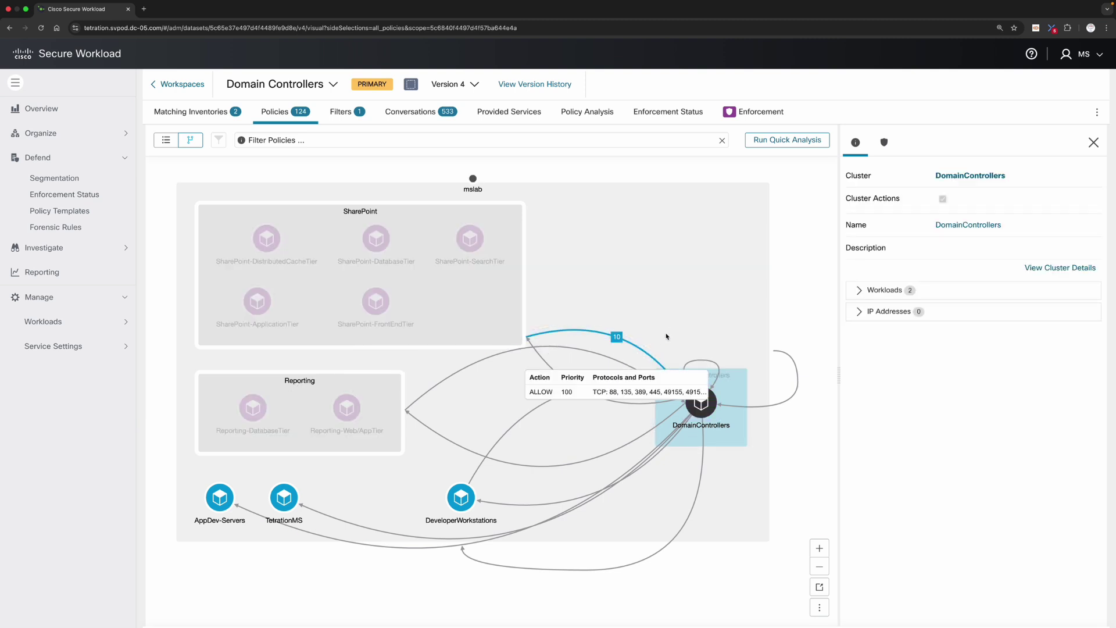
click(860, 292)
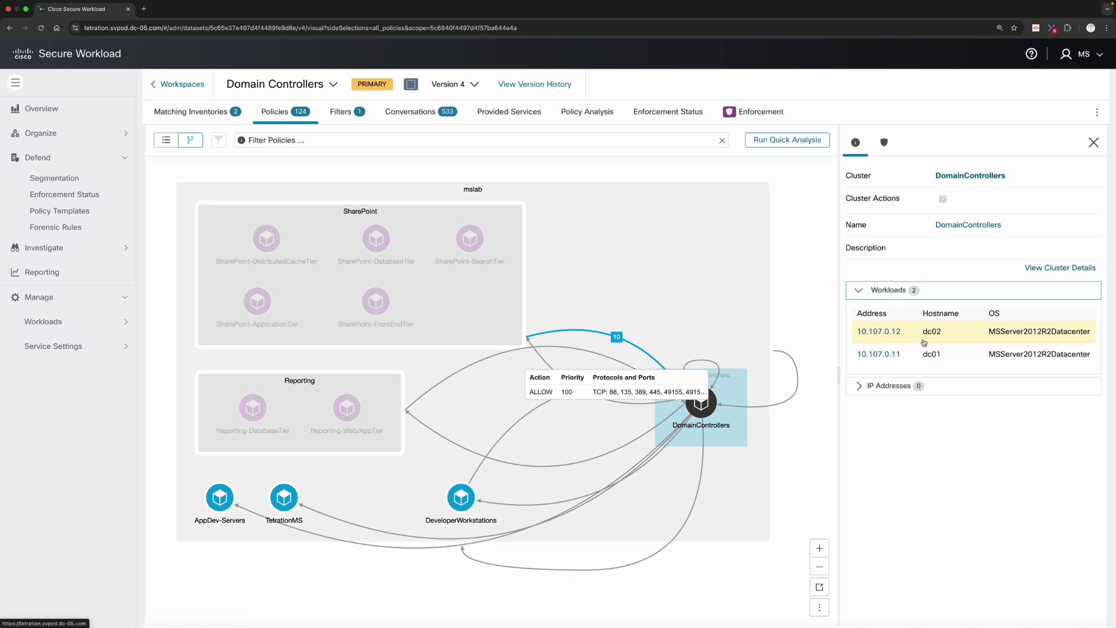
click(644, 393)
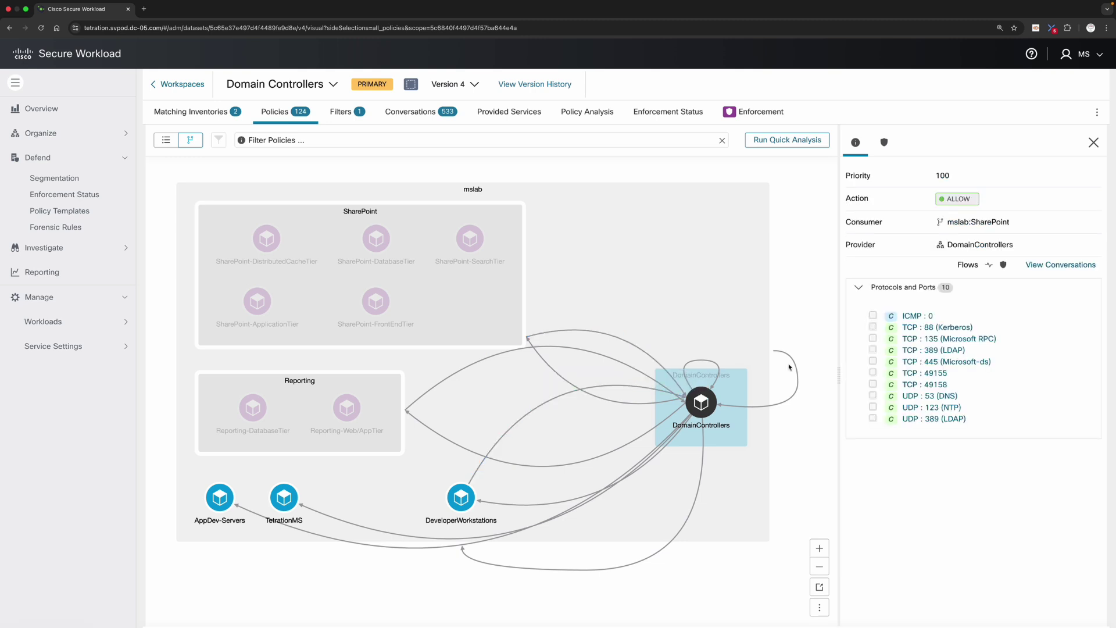
mouse_move(649, 360)
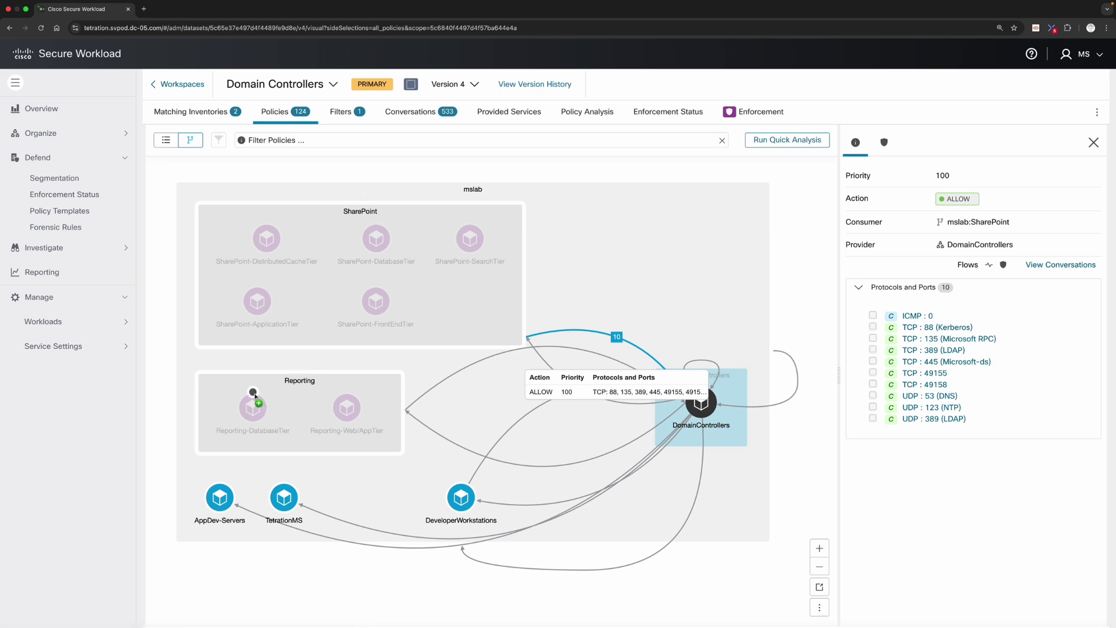
drag(253, 392, 713, 405)
drag(712, 402, 714, 405)
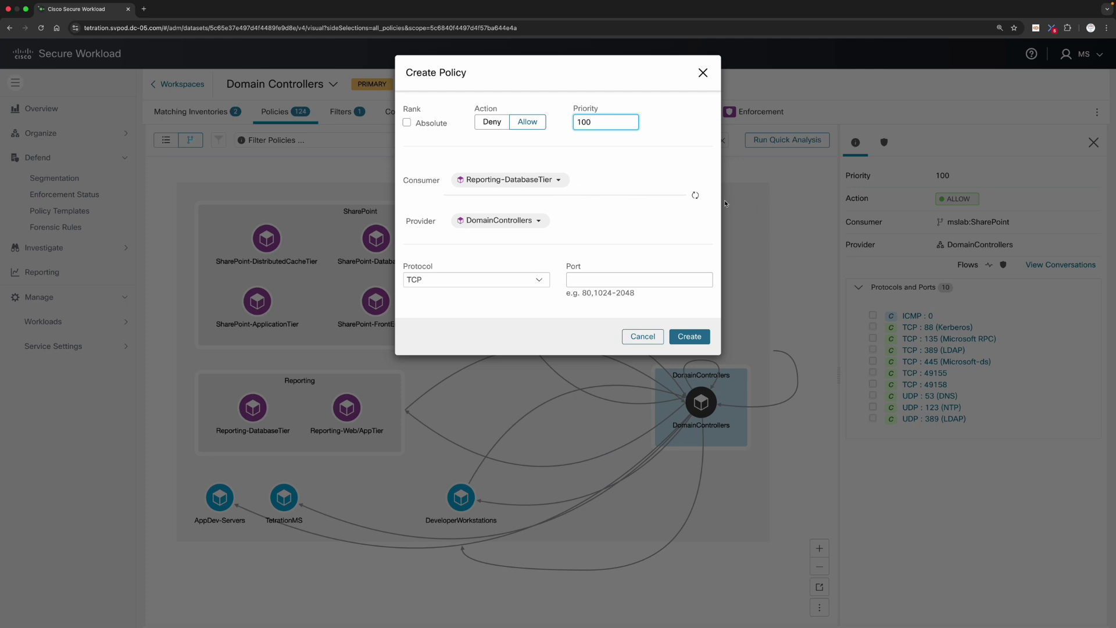
click(696, 196)
click(696, 195)
click(641, 336)
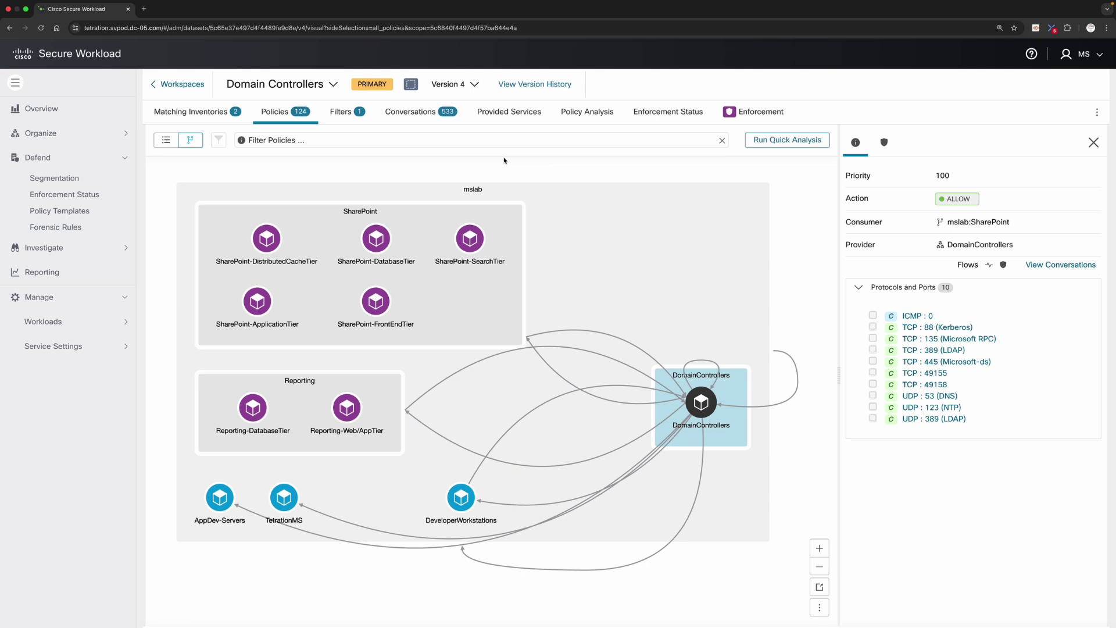
Open Policy Analysis over roughly October–December, including permitted and rejected flows.
click(573, 120)
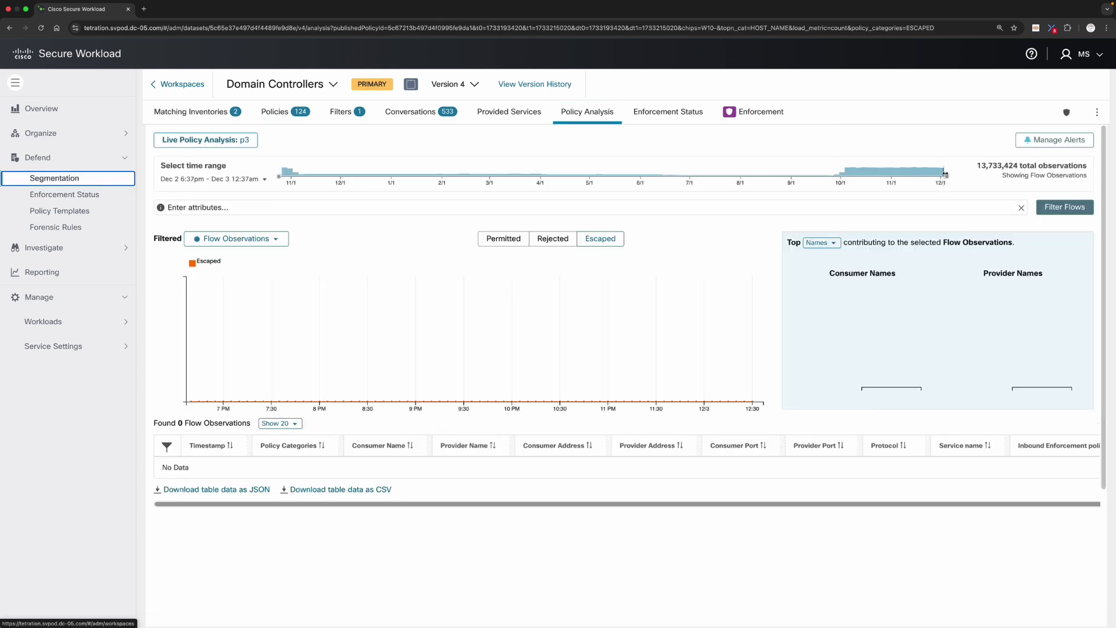
mouse_move(946, 172)
mouse_down()
mouse_move(779, 167)
mouse_move(829, 167)
mouse_up()
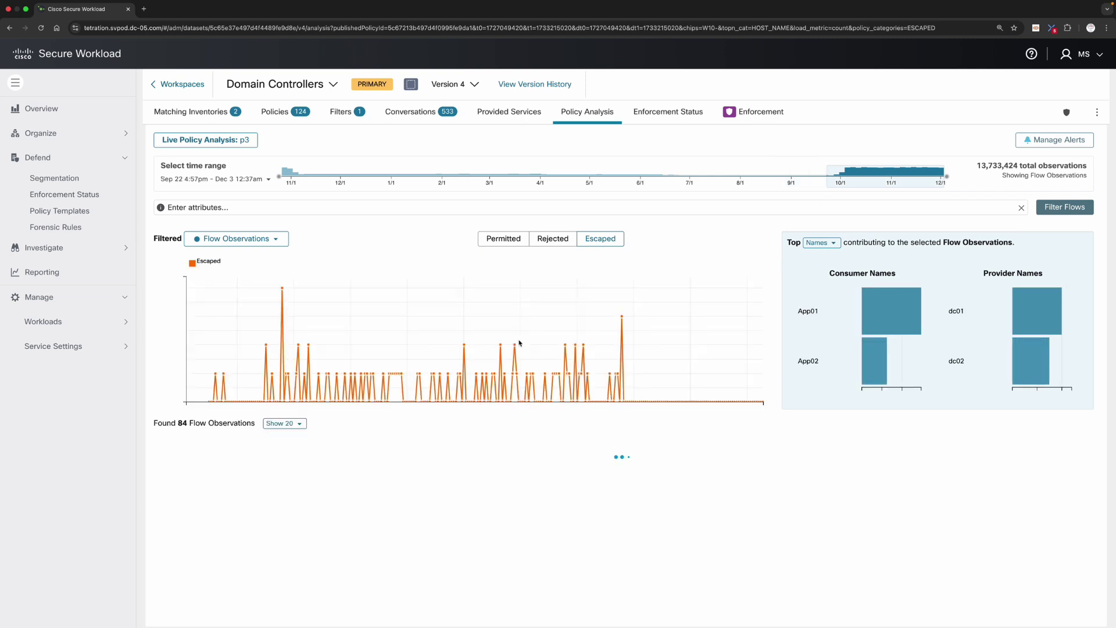
click(504, 238)
click(553, 239)
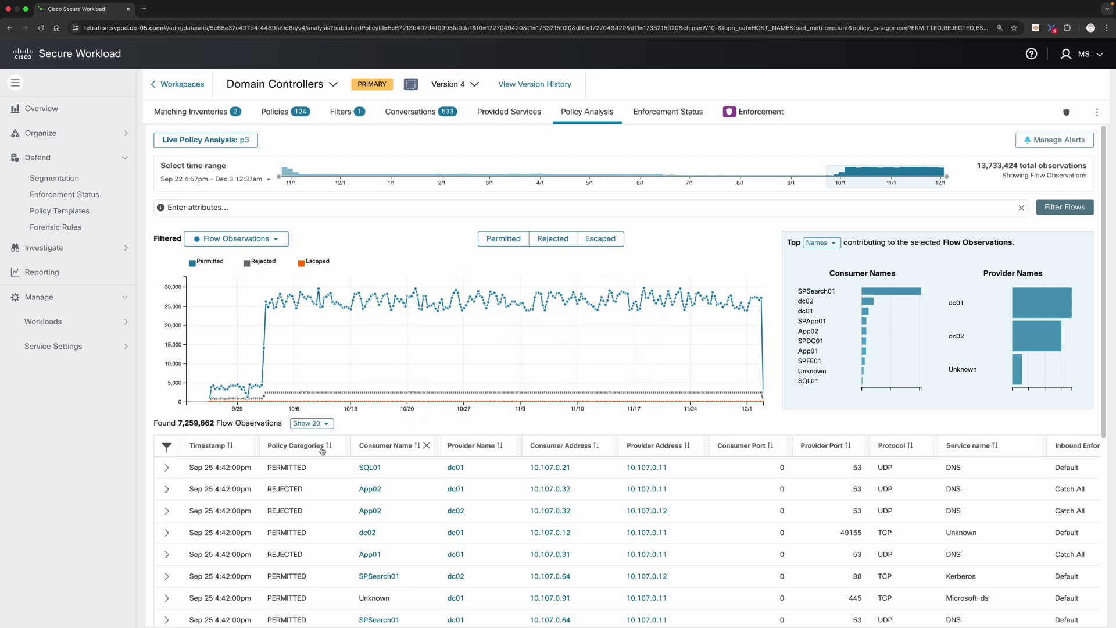
Expand the SQL01-to-dc01 DNS flow and try it in Quick Policy Analysis.
click(166, 467)
scroll(357, 479, down, 3)
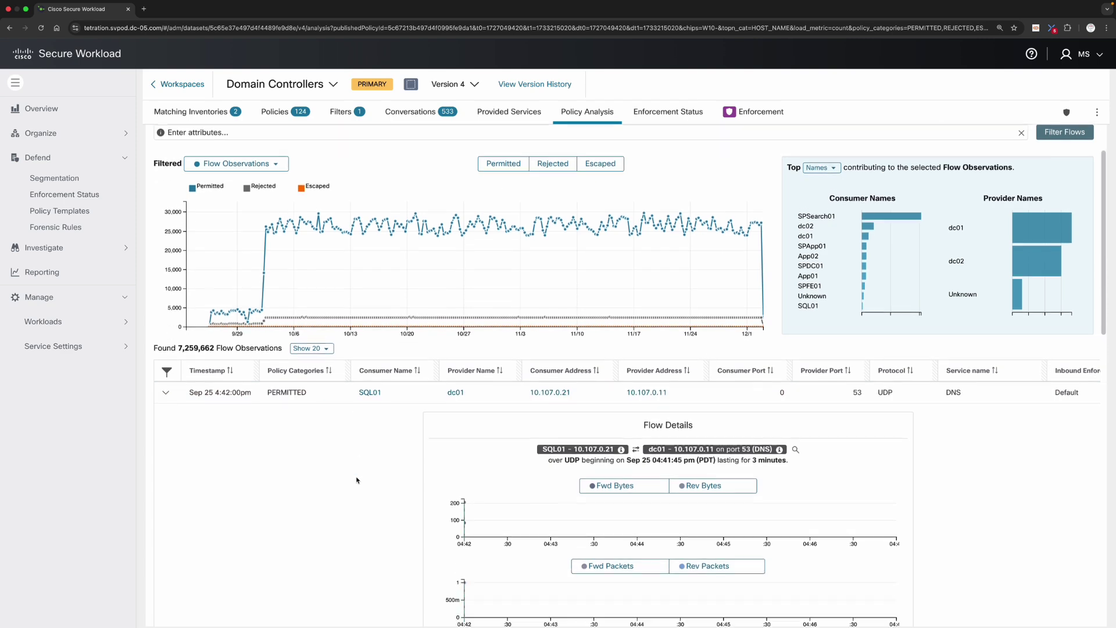
scroll(504, 545, down, 2)
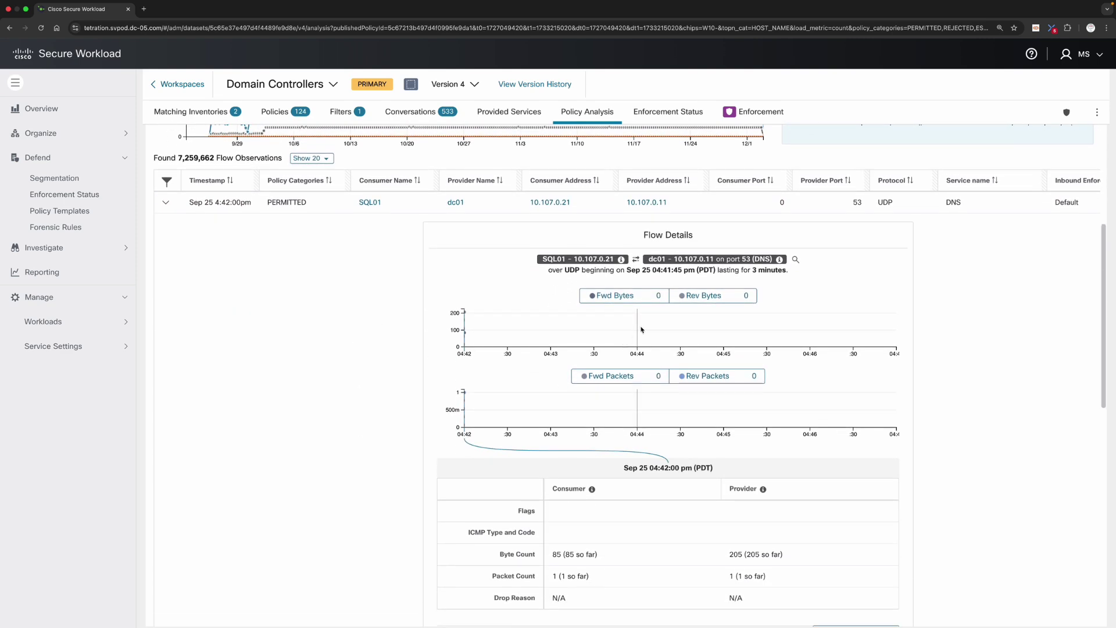
scroll(690, 354, down, 4)
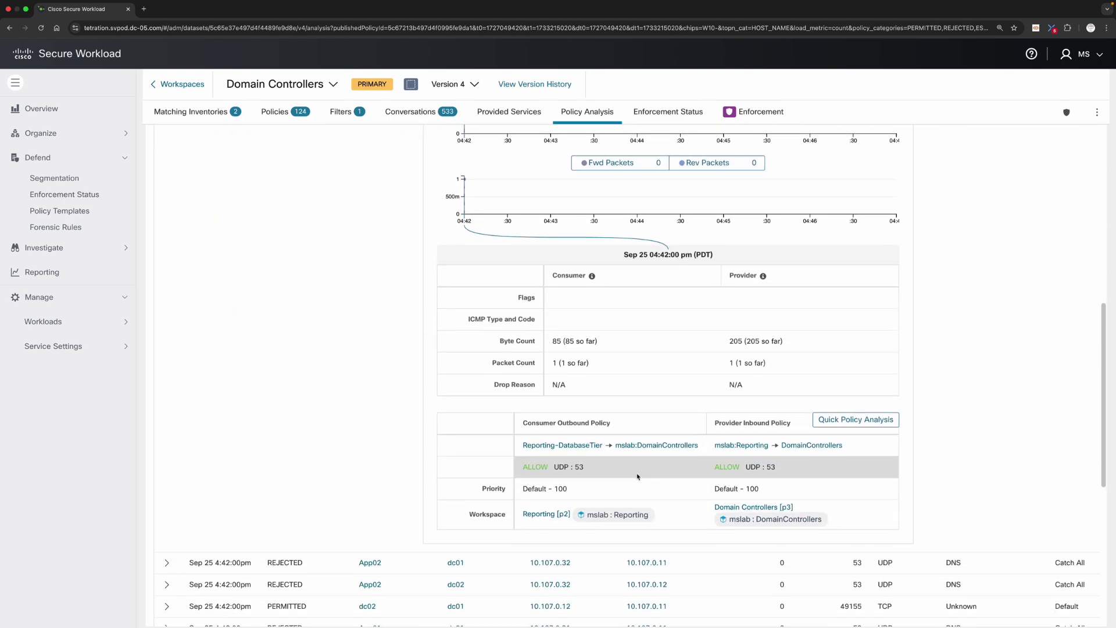
scroll(640, 453, up, 8)
scroll(639, 468, down, 9)
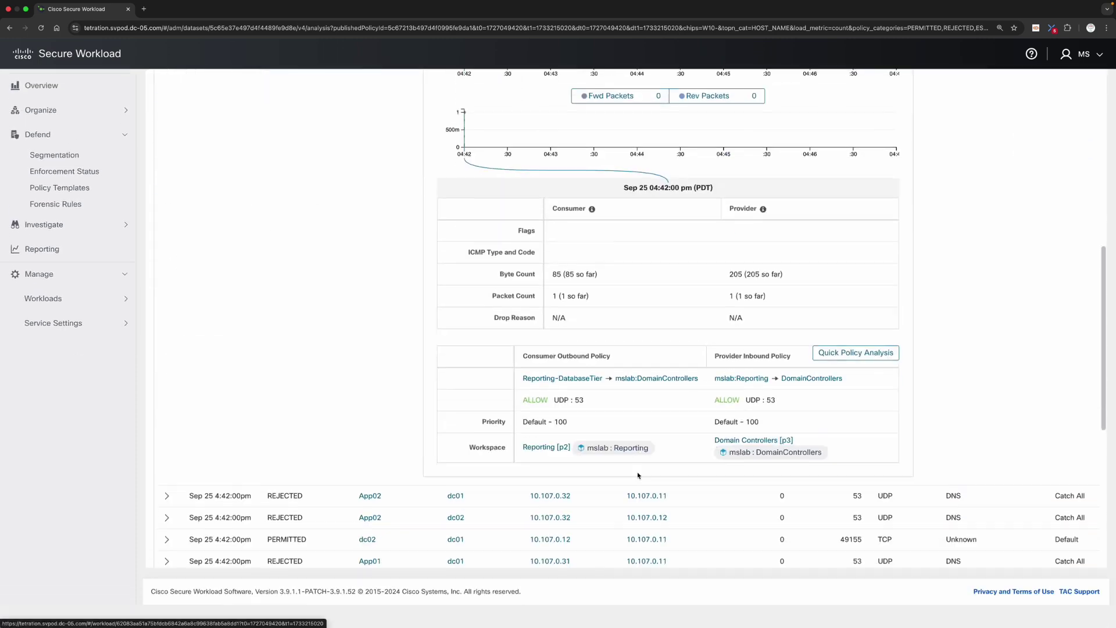
click(864, 354)
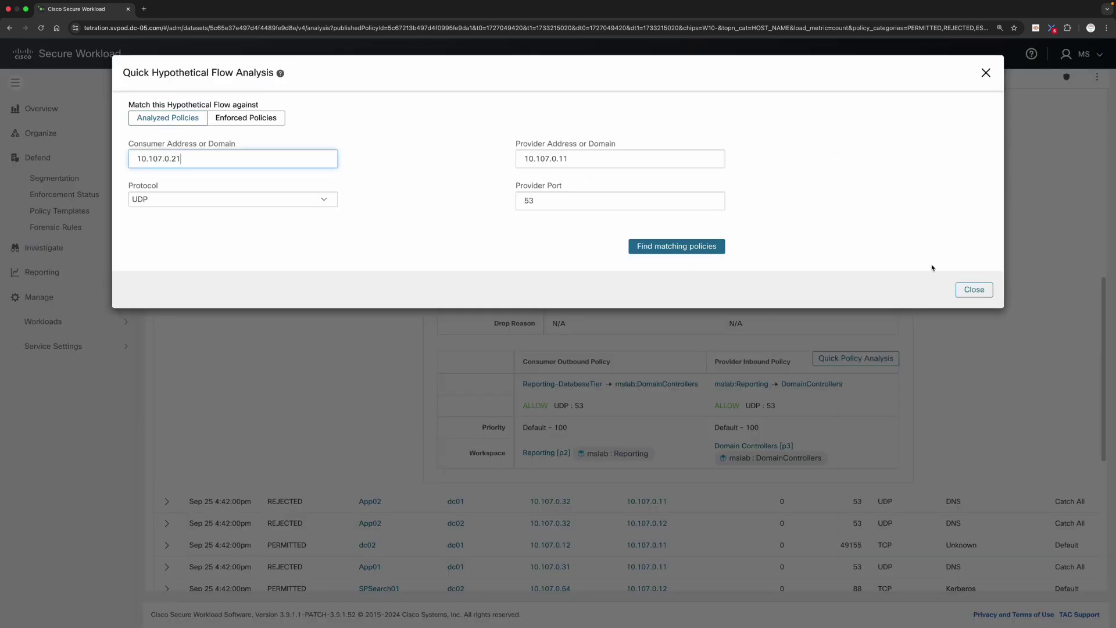
click(975, 290)
scroll(979, 303, up, 6)
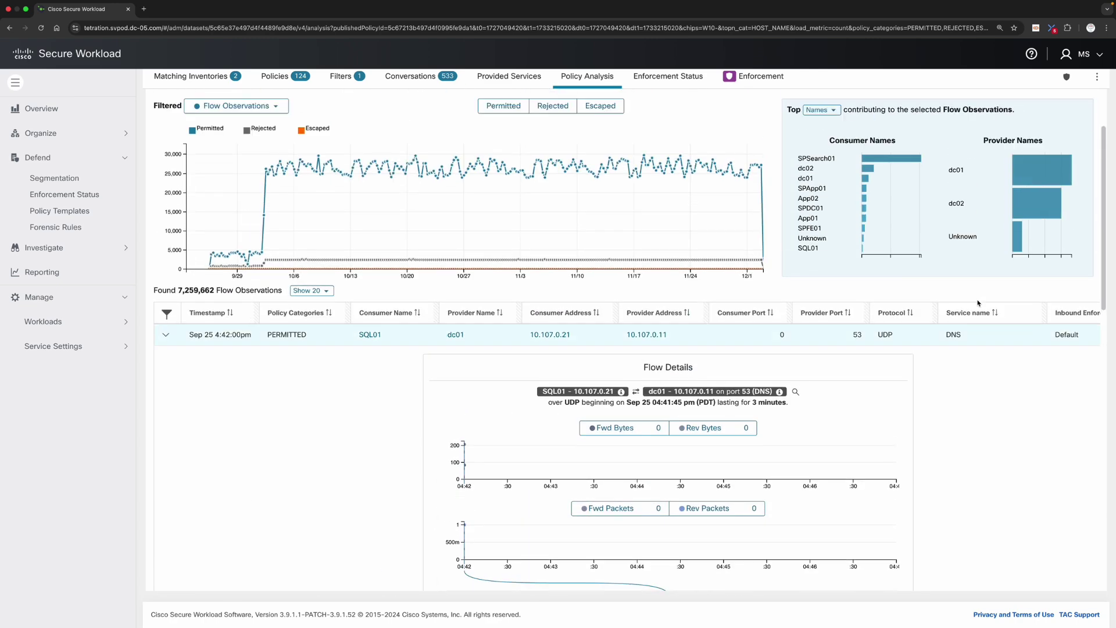
Show only escaped flows and limit them to the Nov 15 spike.
click(507, 177)
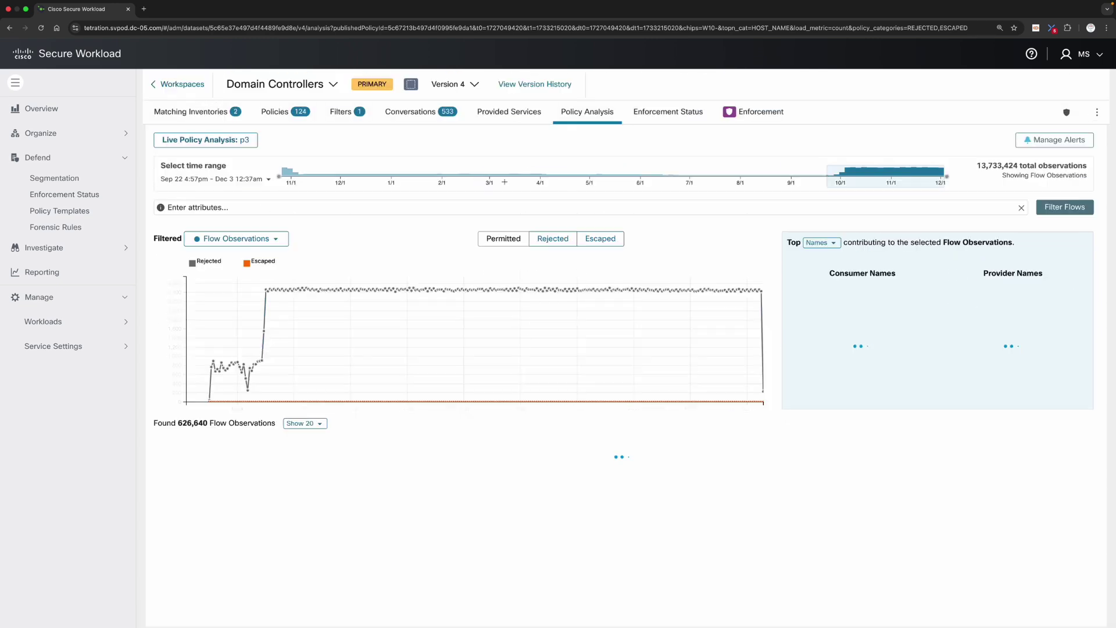
click(544, 244)
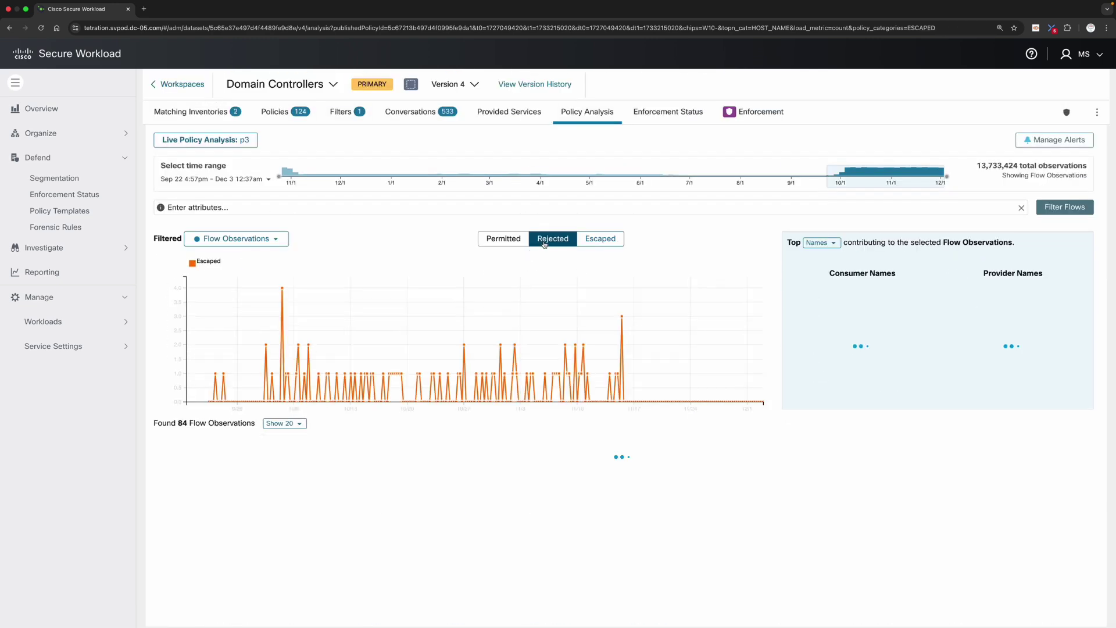
click(623, 350)
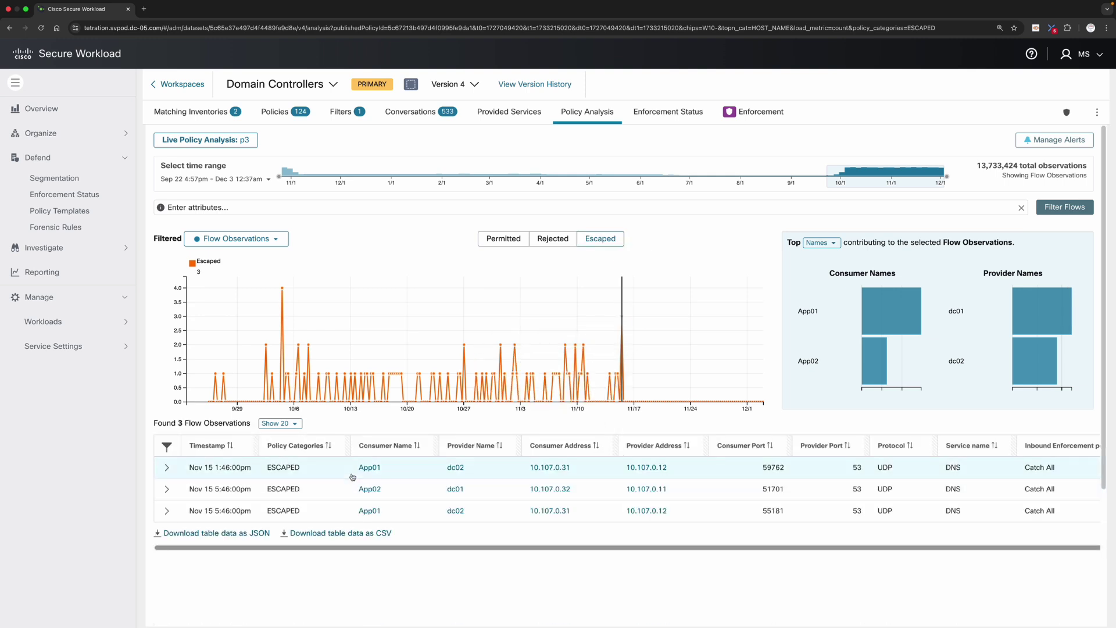
Expand the App01-to-dc02 DNS escaped flow and scroll through its details.
click(167, 468)
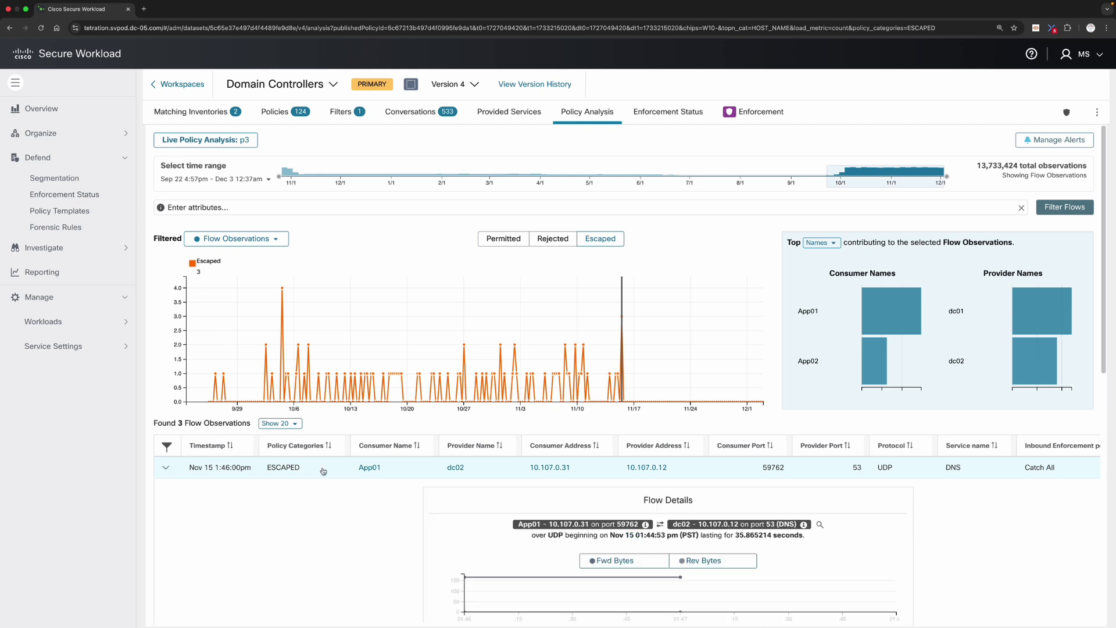
scroll(470, 499, down, 3)
scroll(470, 499, down, 2)
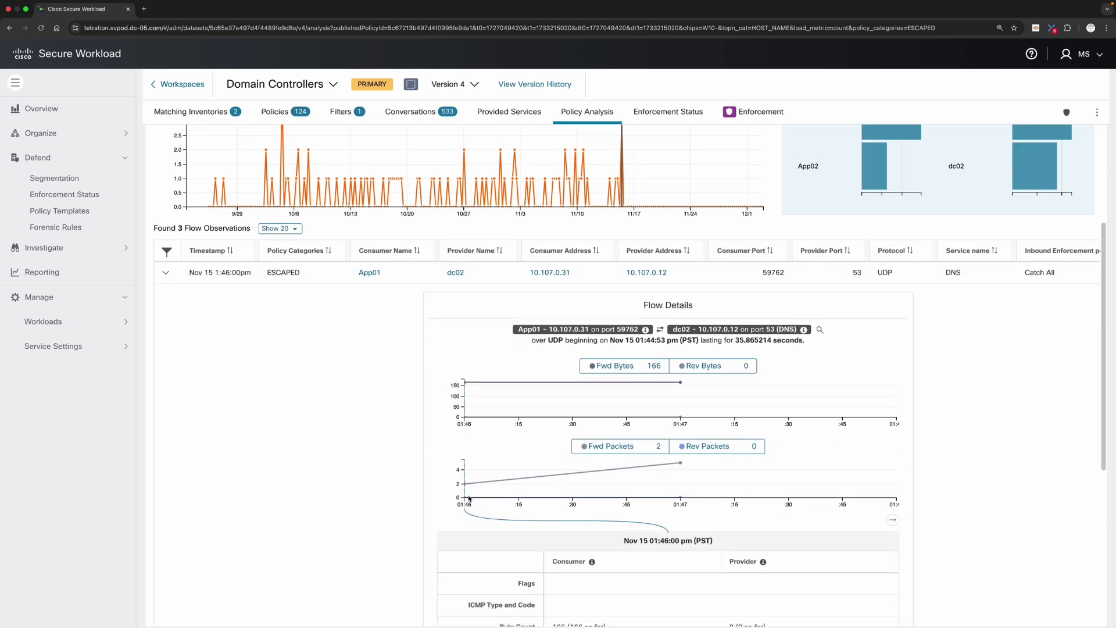
scroll(470, 499, down, 4)
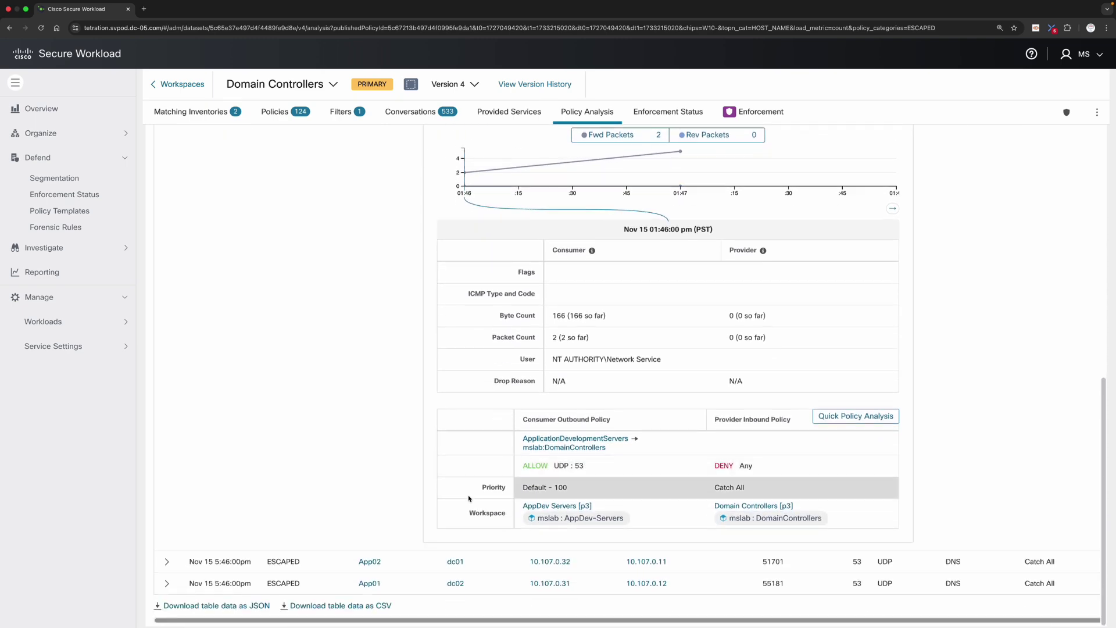
scroll(469, 499, up, 9)
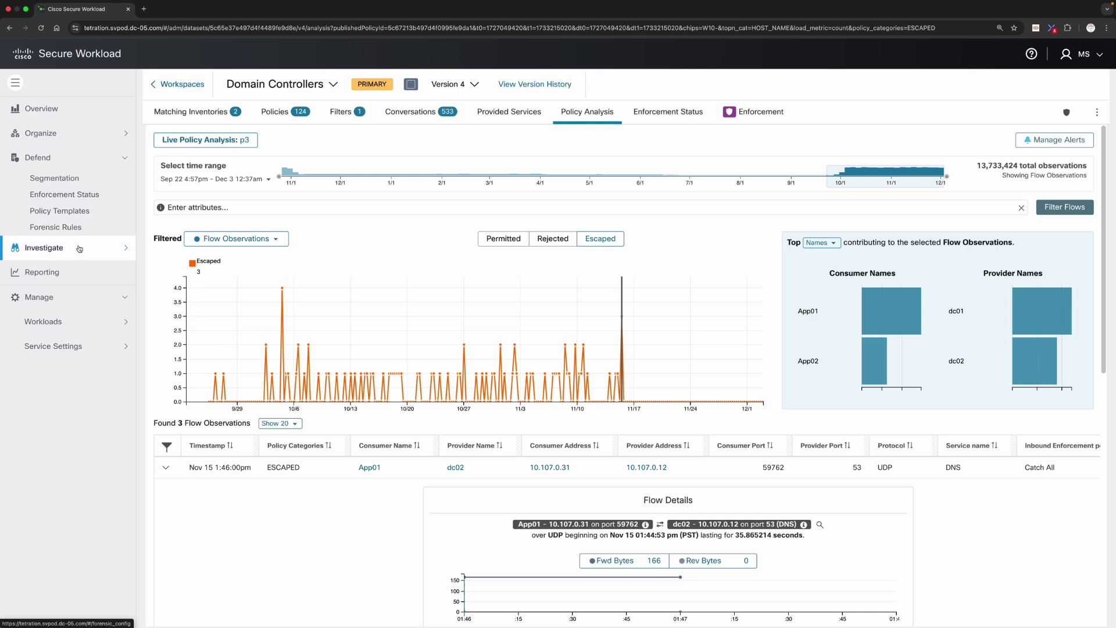
Open Forensics and extend the time range back to late September.
click(79, 247)
click(81, 253)
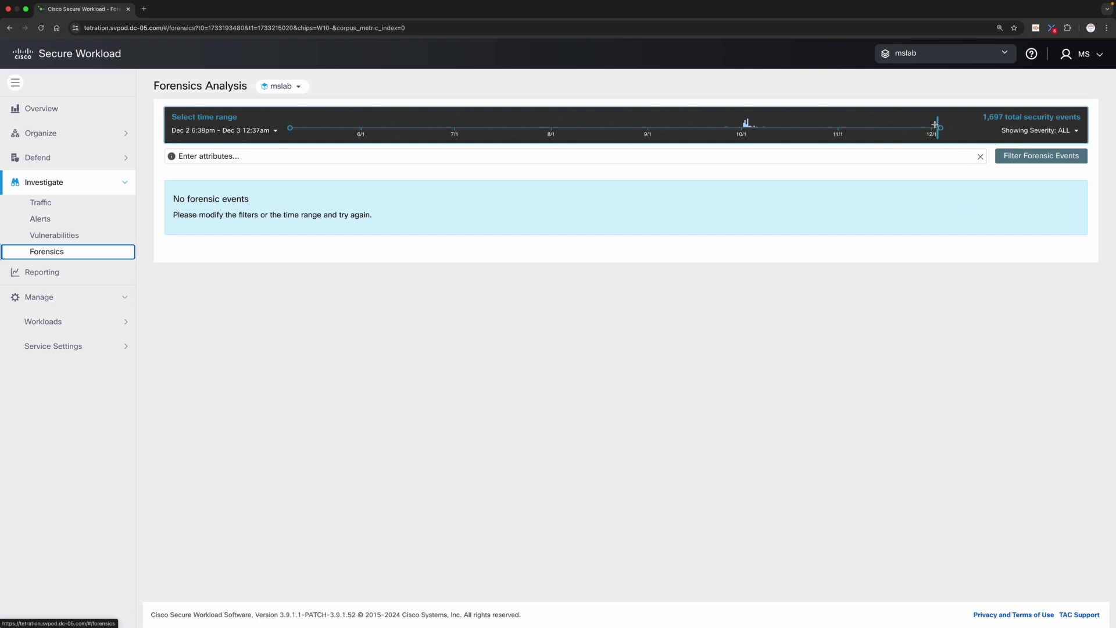
drag(938, 127, 712, 125)
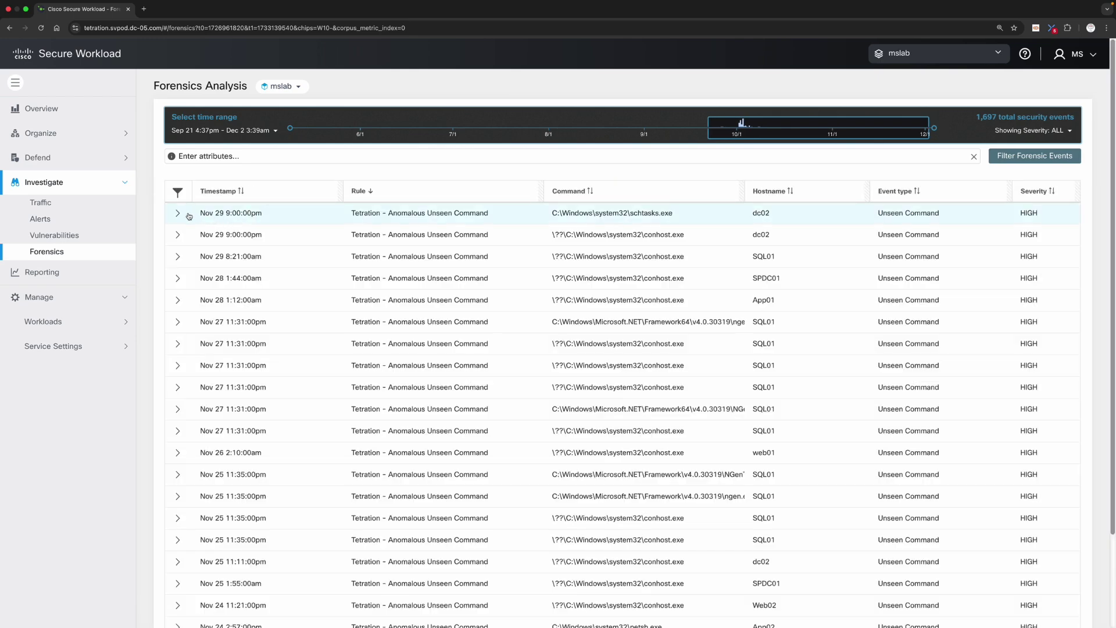
Expand dc02's Nov 29 schtasks.exe event and inspect the process details.
click(177, 213)
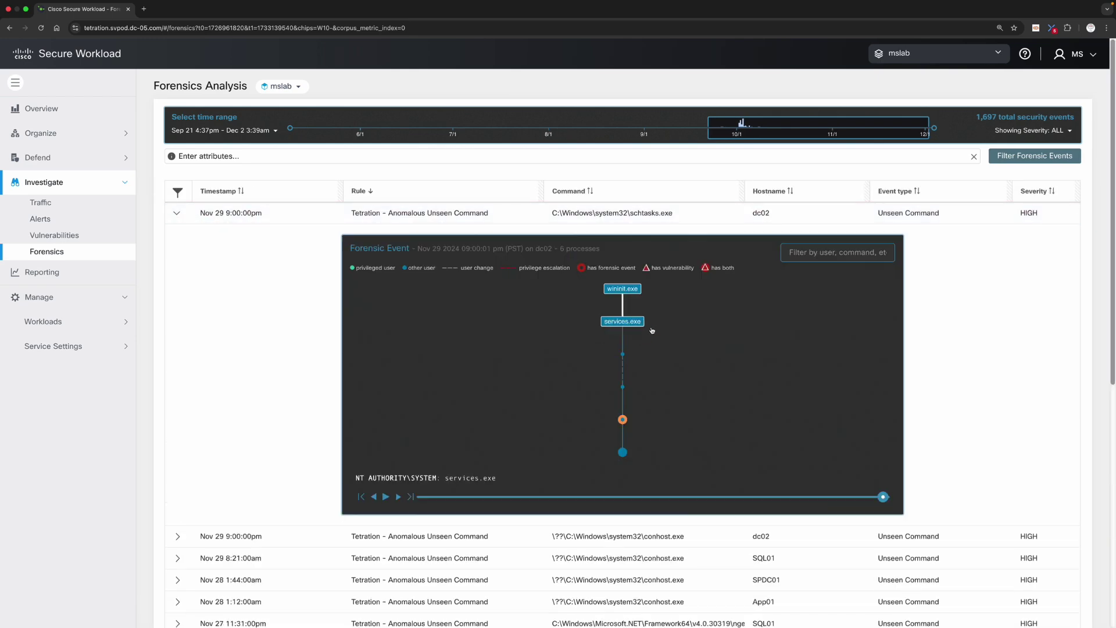
click(621, 423)
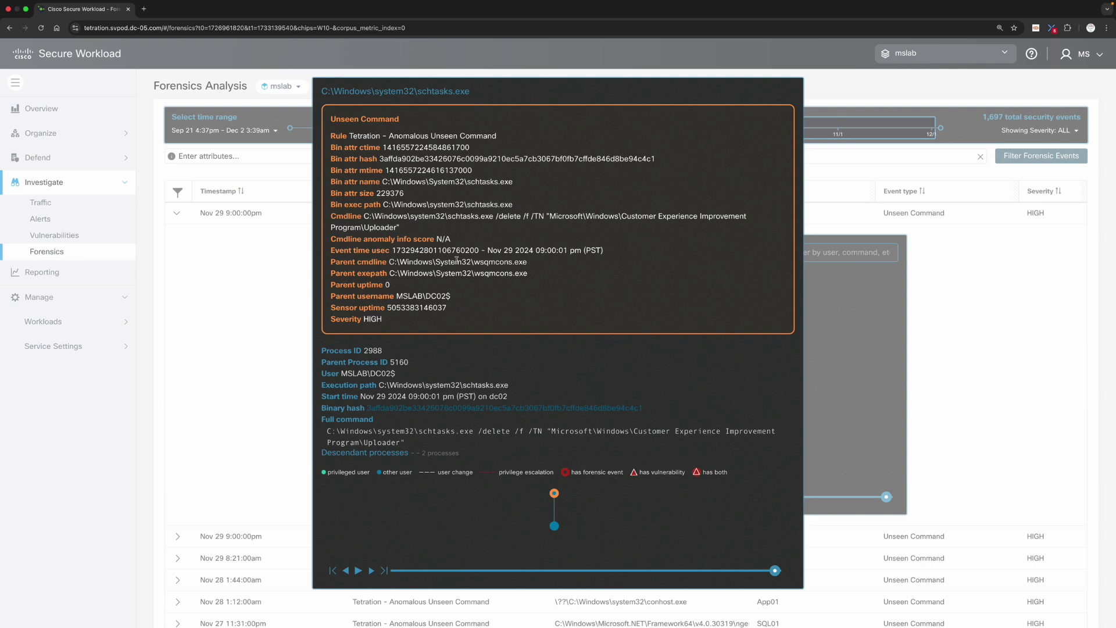
click(251, 397)
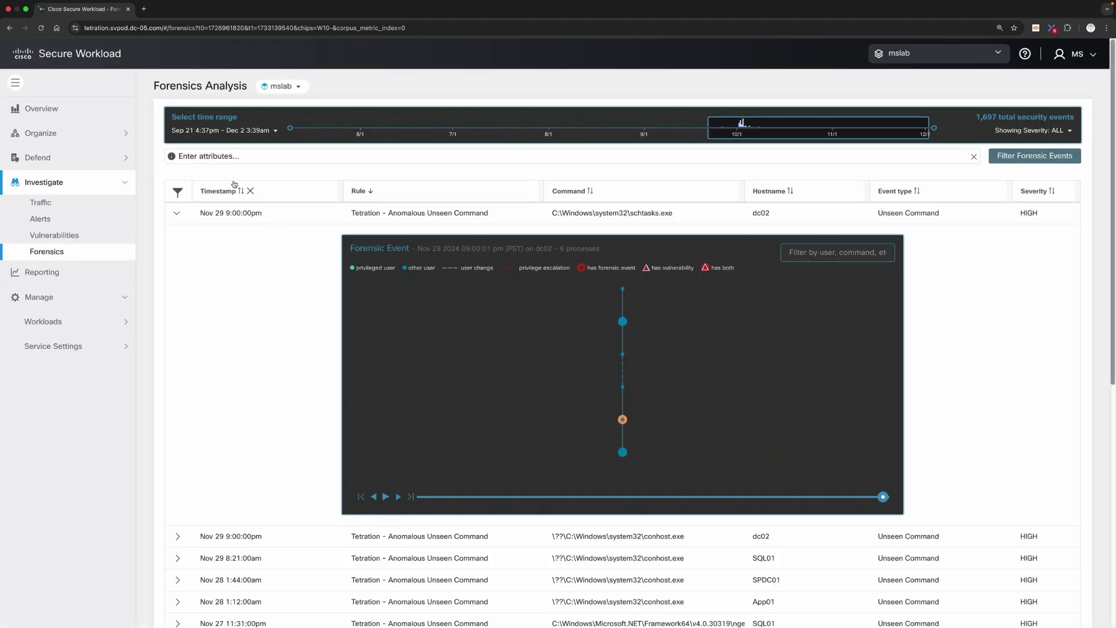
Return to the mslab Security Dashboard from the sidebar's Overview entry to view its B+ score breakdown.
click(73, 112)
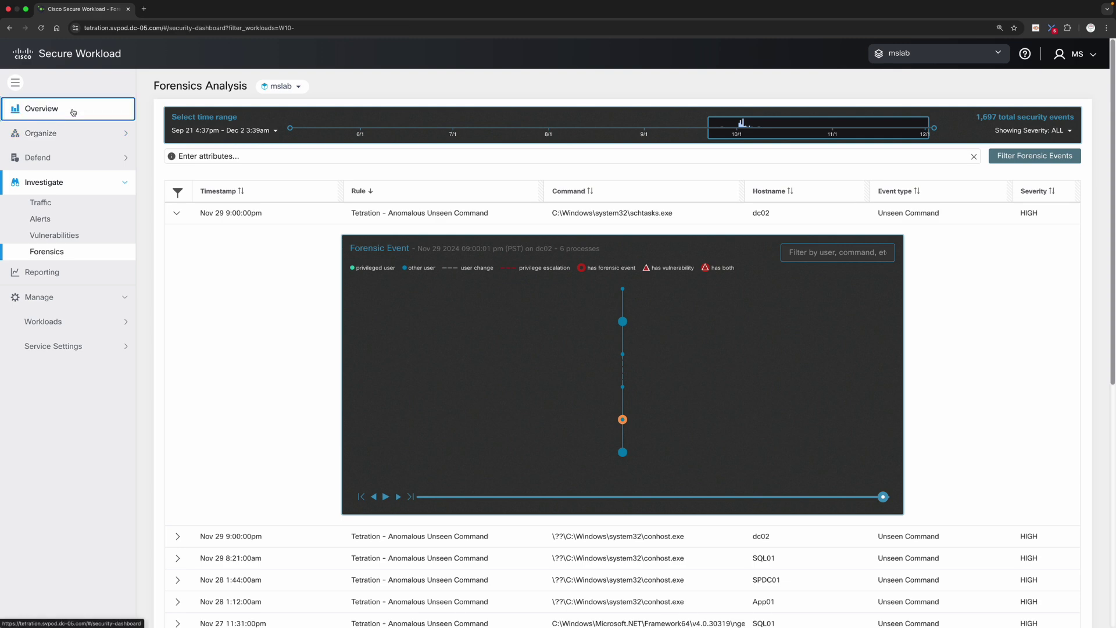